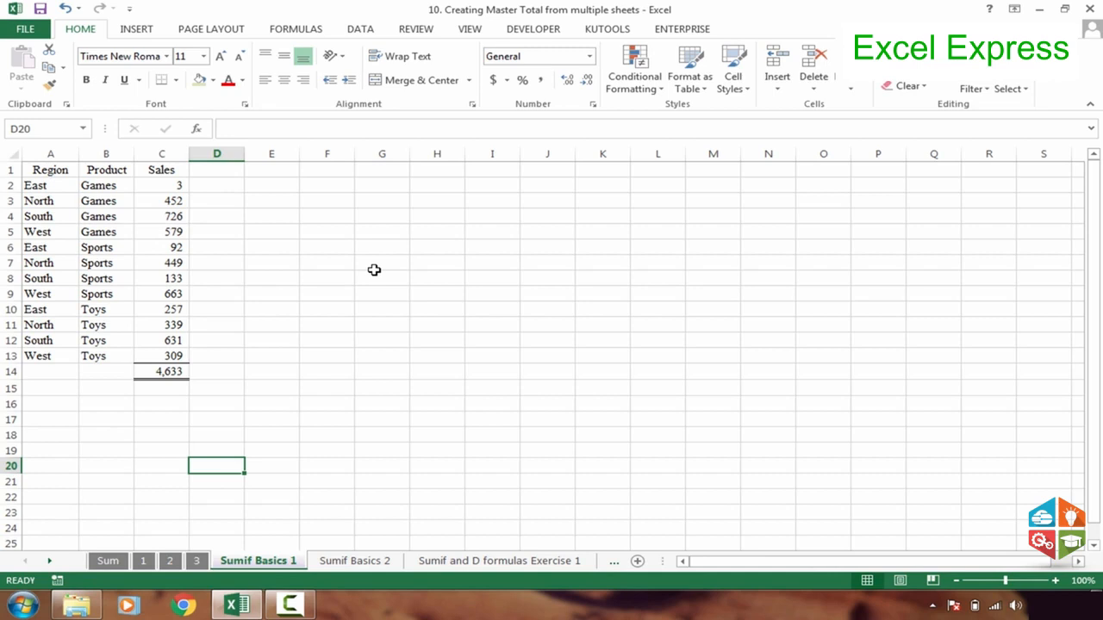
Clear the existing total below the Sales column in cell C14
left_click(272, 216)
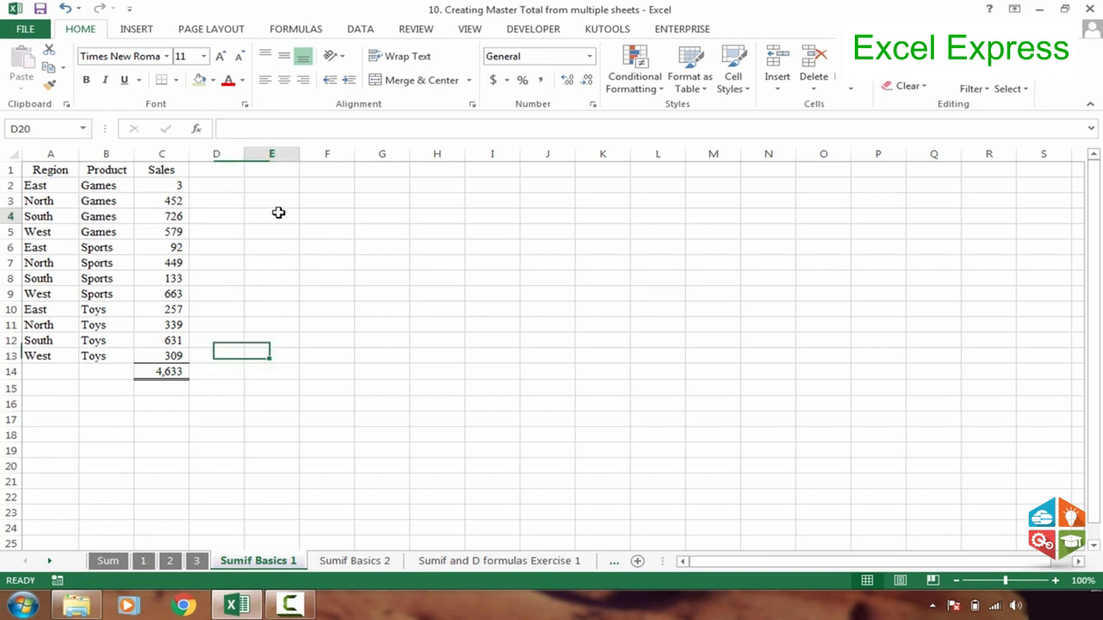
left_click(164, 372)
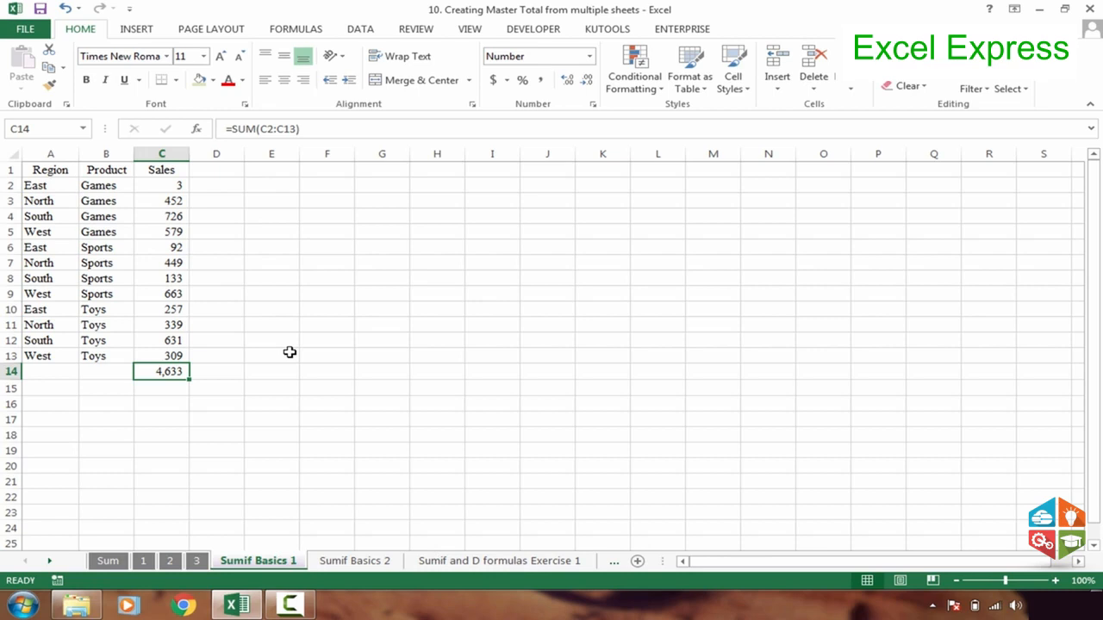
key("Delete")
left_click(337, 308)
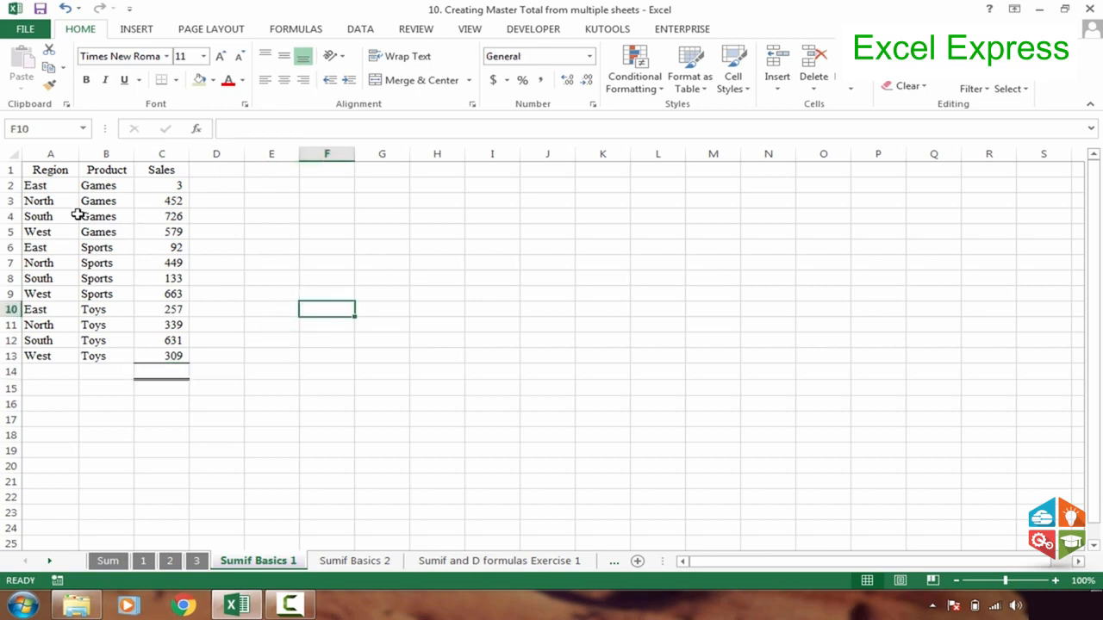
Look over the Region, Product and Sales data, and enter a SUM formula for C2:C13 in cell C14
left_click_drag(48, 190, 34, 278)
left_click(96, 188)
left_click_drag(101, 197, 99, 231)
left_click_drag(168, 185, 172, 358)
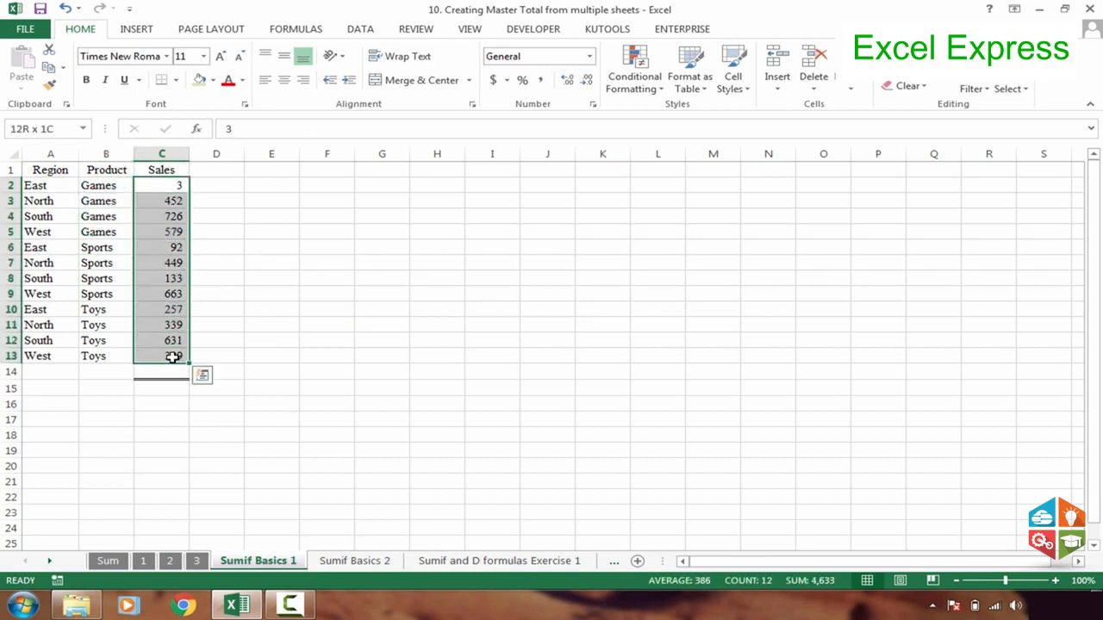
left_click(173, 374)
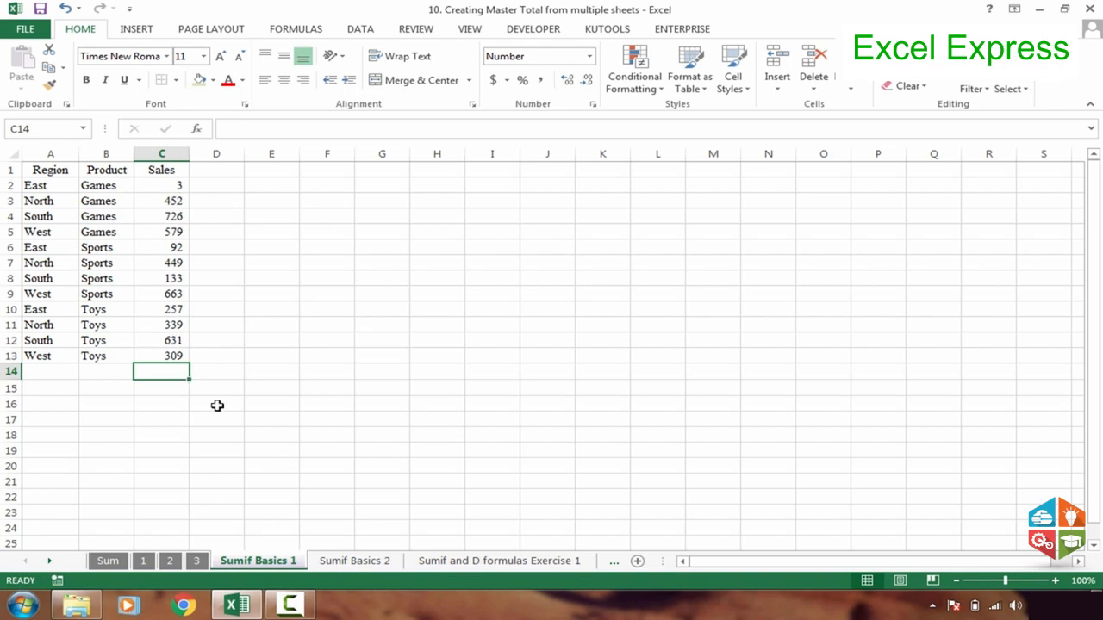
type("=sum")
key("Tab")
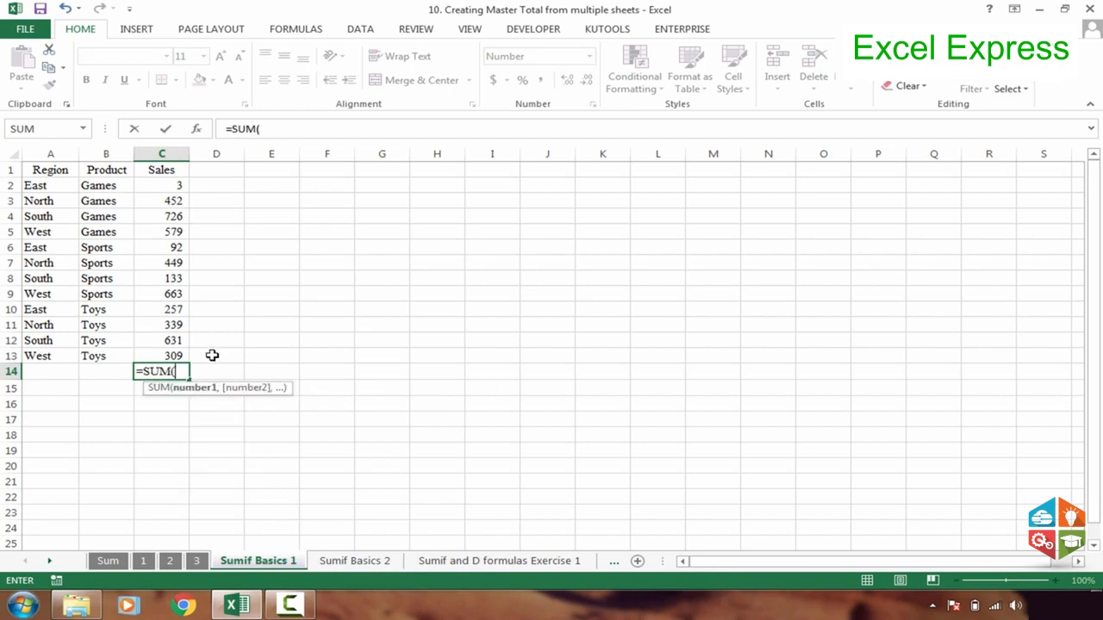
left_click_drag(175, 359, 180, 191)
key("Return")
Clear cell C14 and total the Sales range C2:C13 there with AutoSum
left_click(160, 370)
key("Delete")
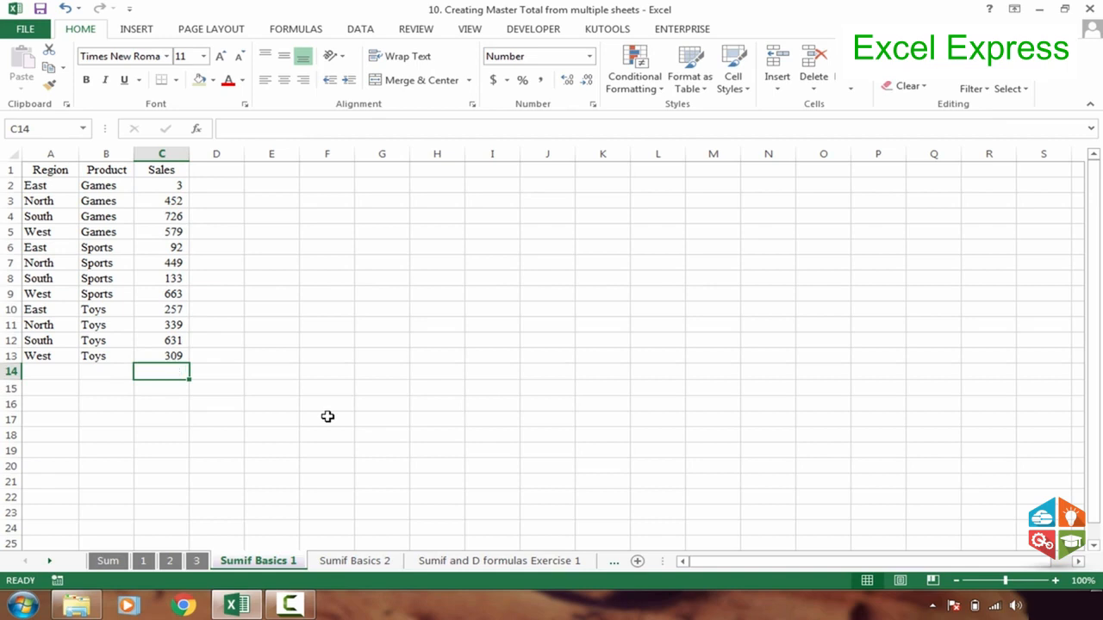
left_click(254, 403)
left_click(170, 378)
key("alt+equal")
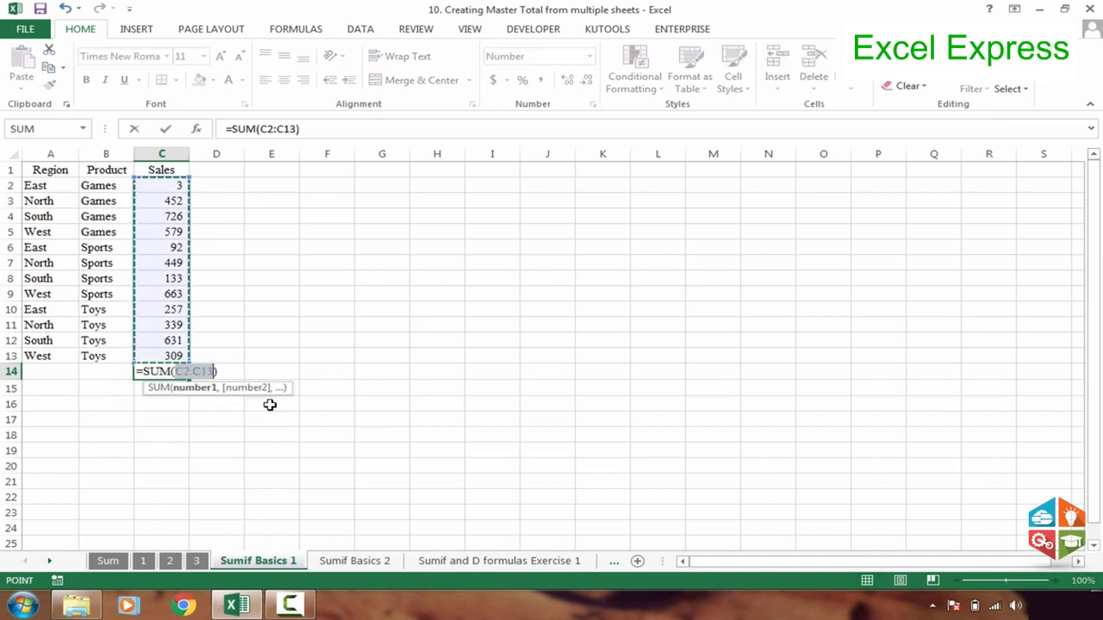
key("Return")
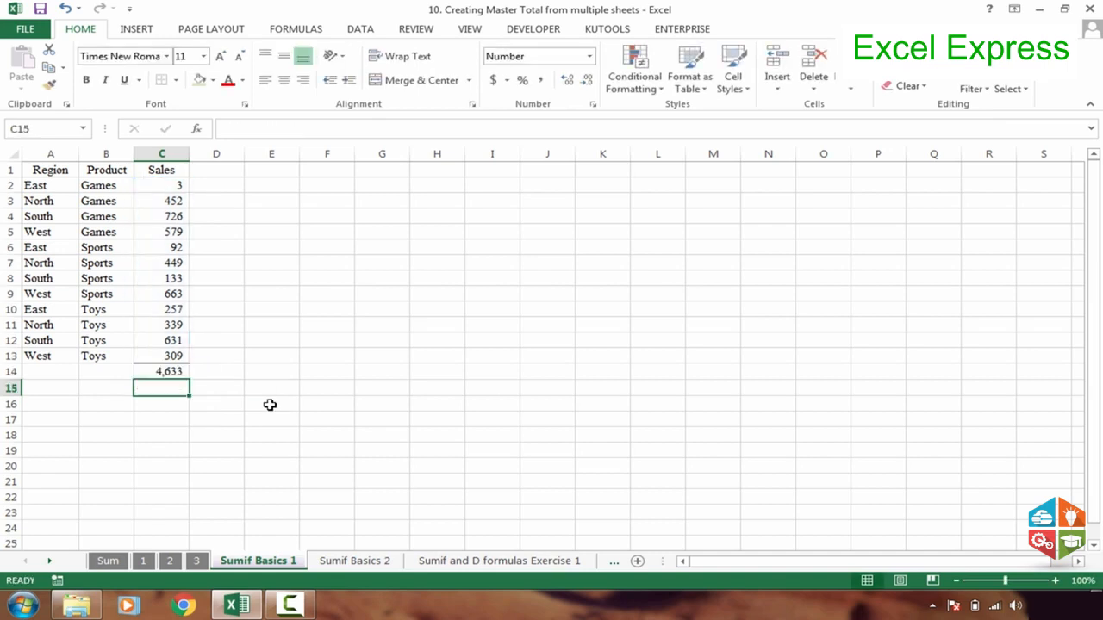
Examine the SUM formula in C14 and how the Region entries in column A repeat against the Sales values
left_click(169, 375)
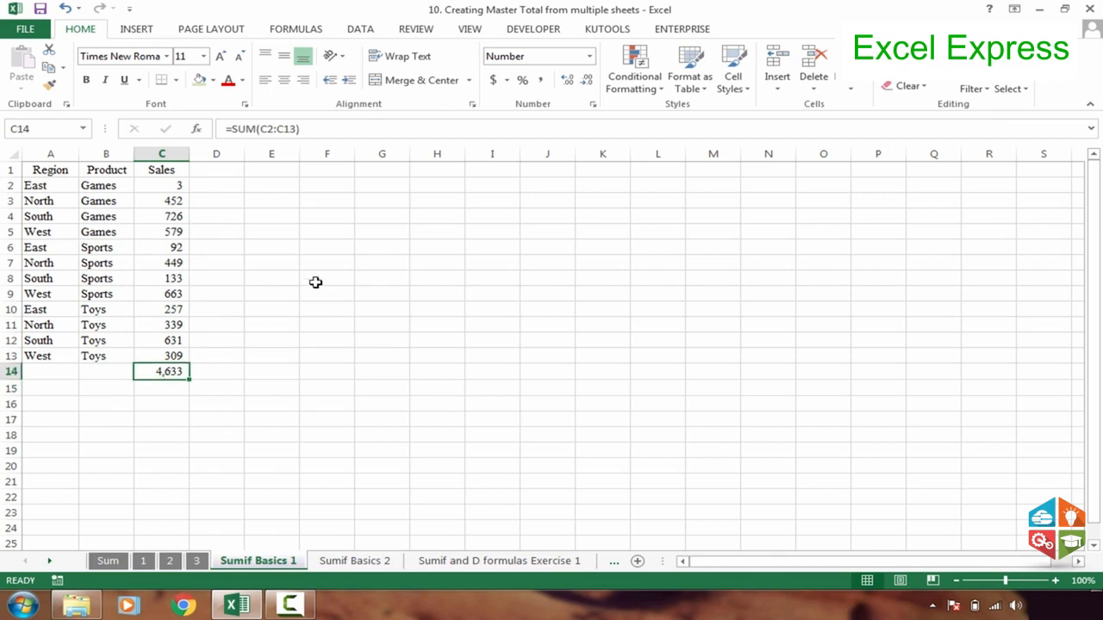
left_click(335, 259)
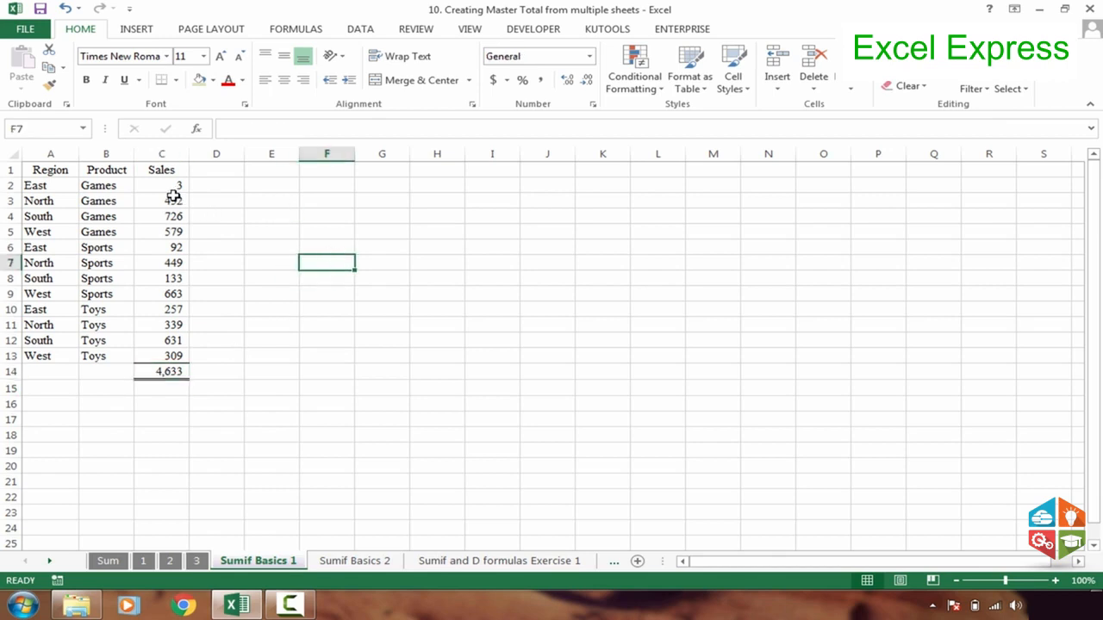
left_click_drag(168, 185, 166, 362)
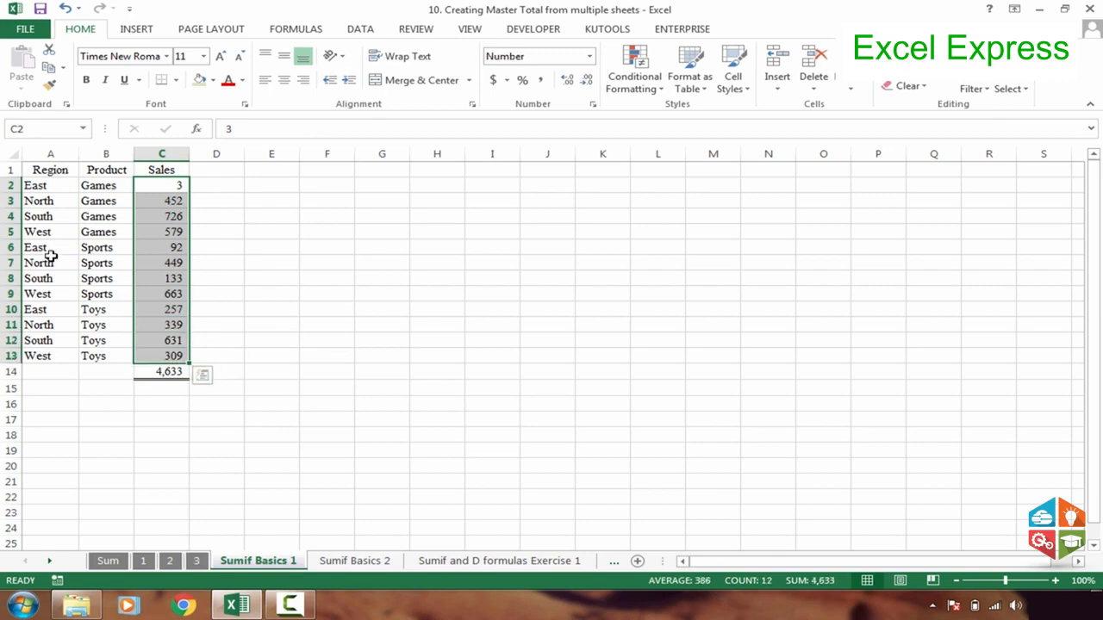
left_click(362, 187)
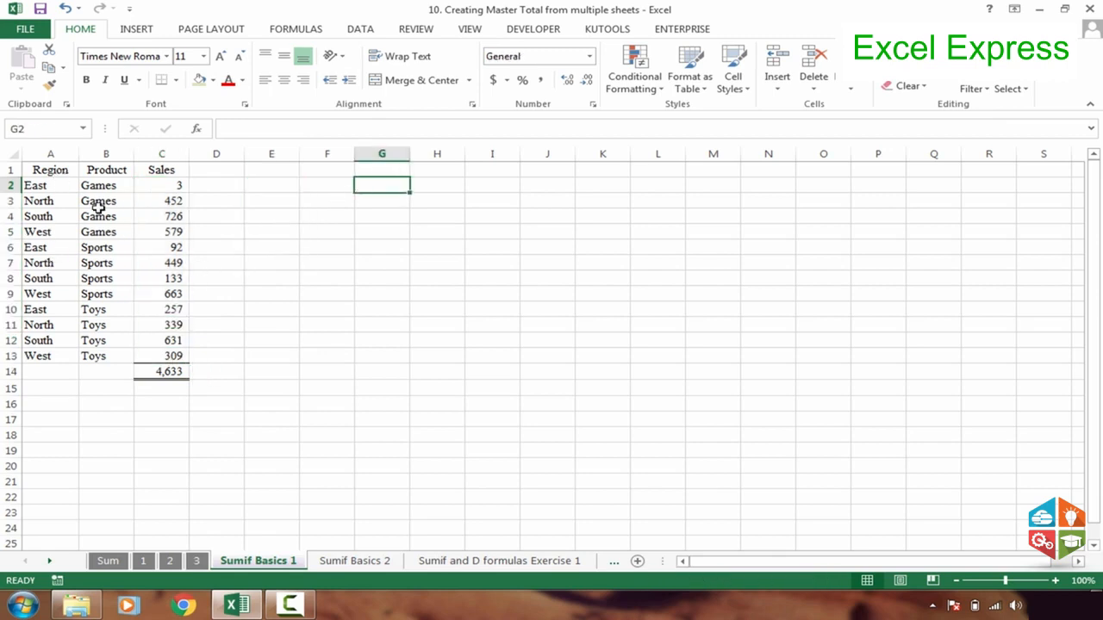
left_click(39, 187)
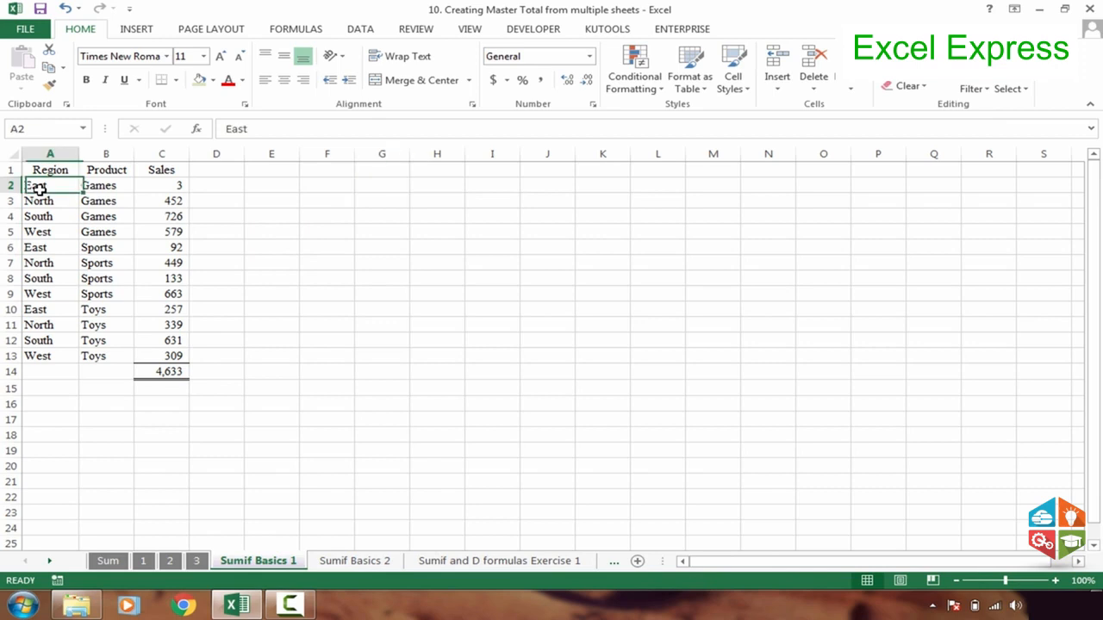
left_click(161, 185)
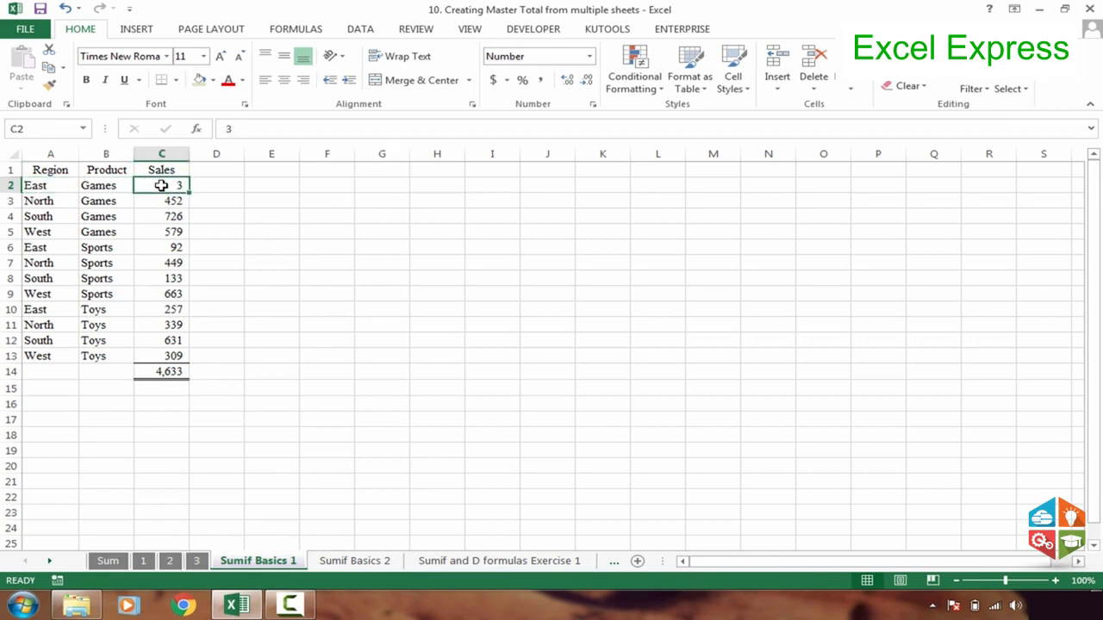
left_click(35, 205)
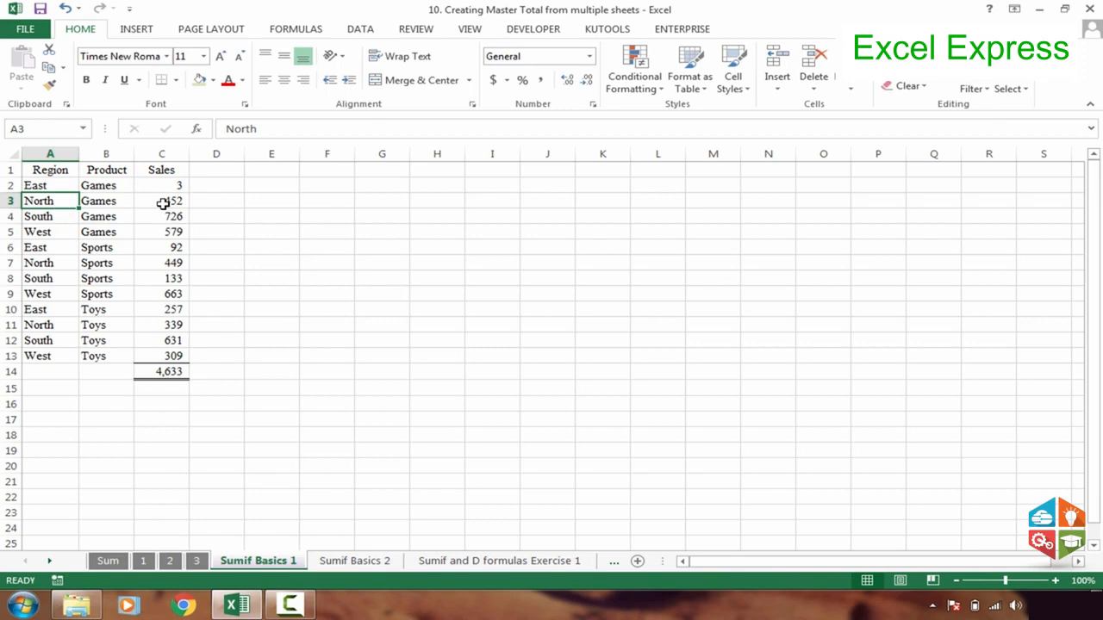
left_click(294, 201)
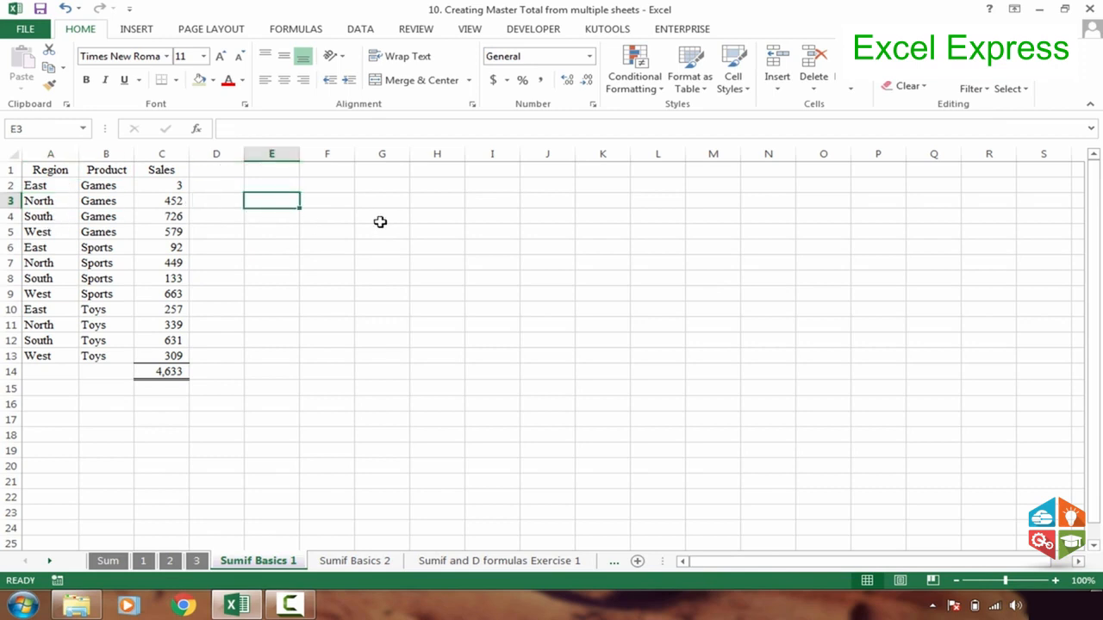
left_click(286, 188)
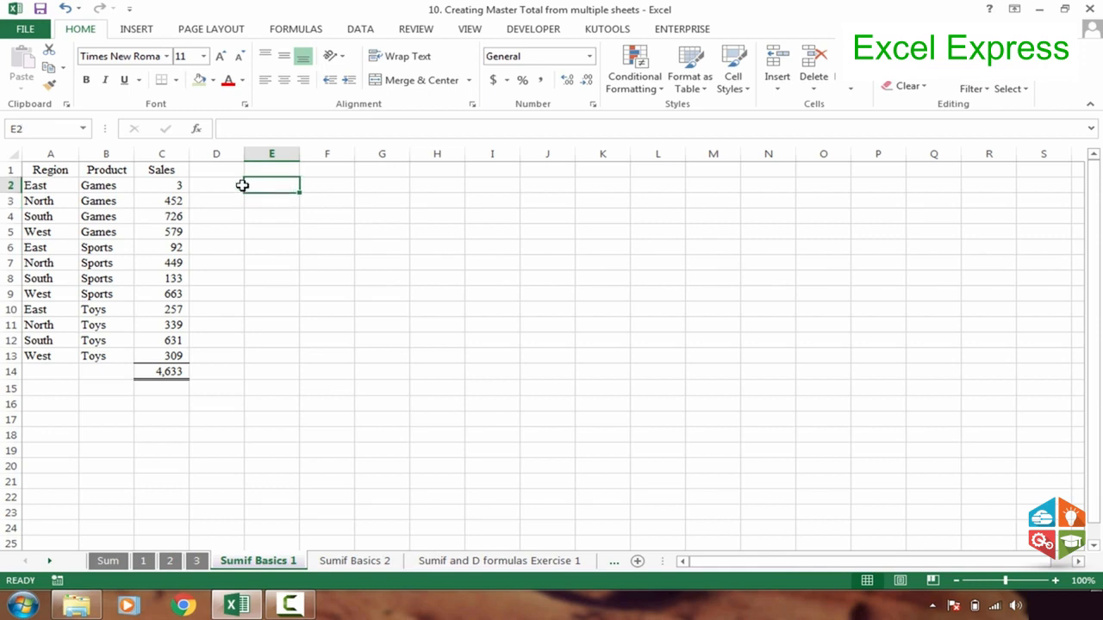
left_click(54, 187)
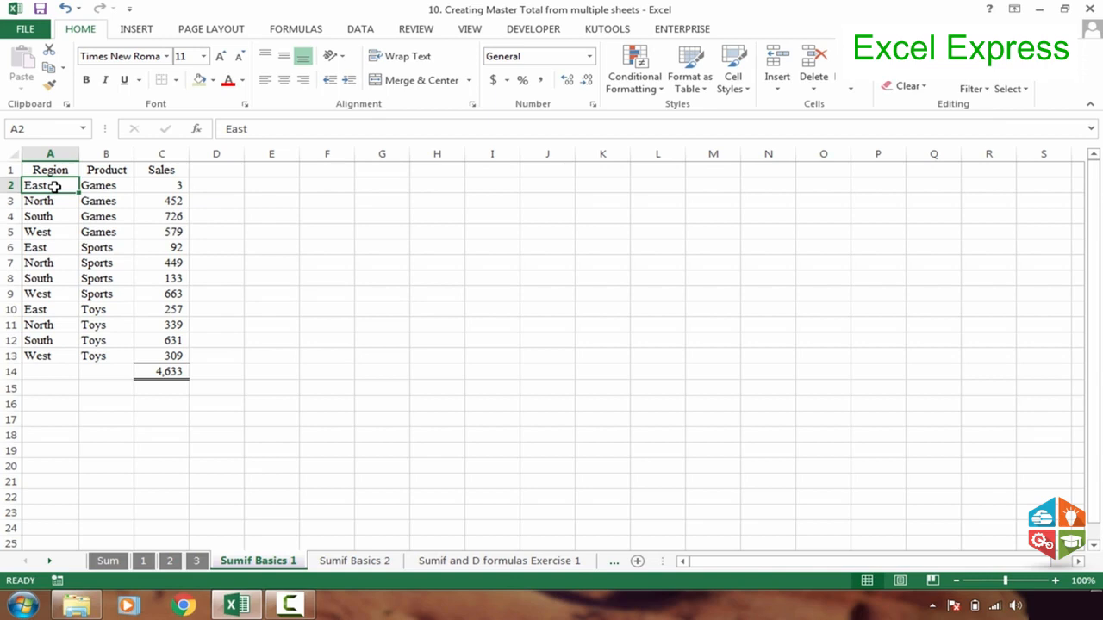
left_click(289, 172)
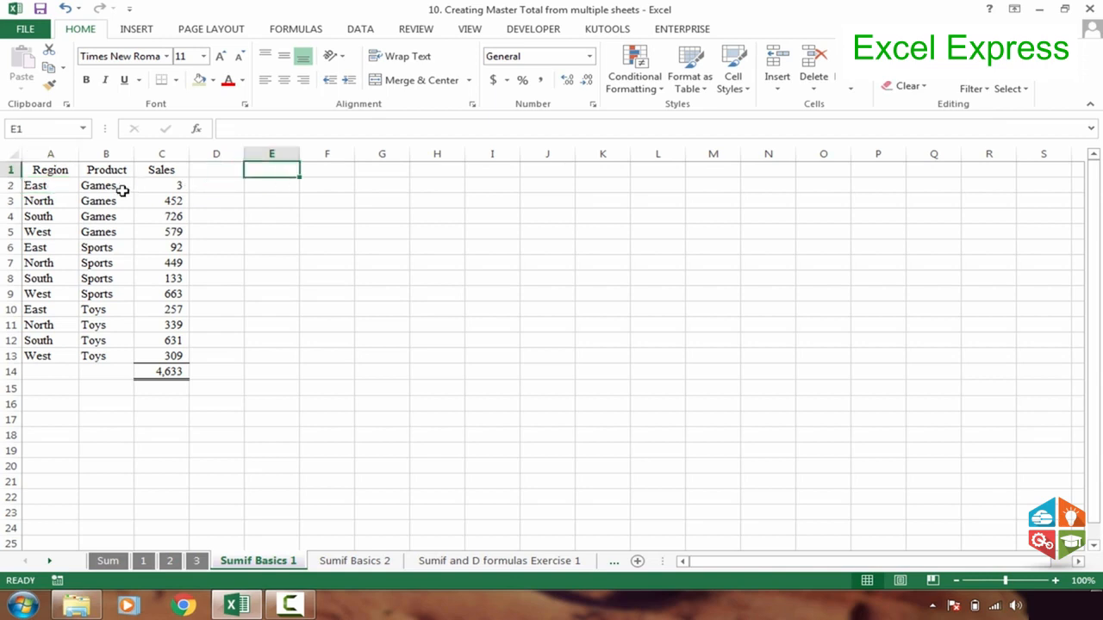
left_click_drag(54, 173, 53, 356)
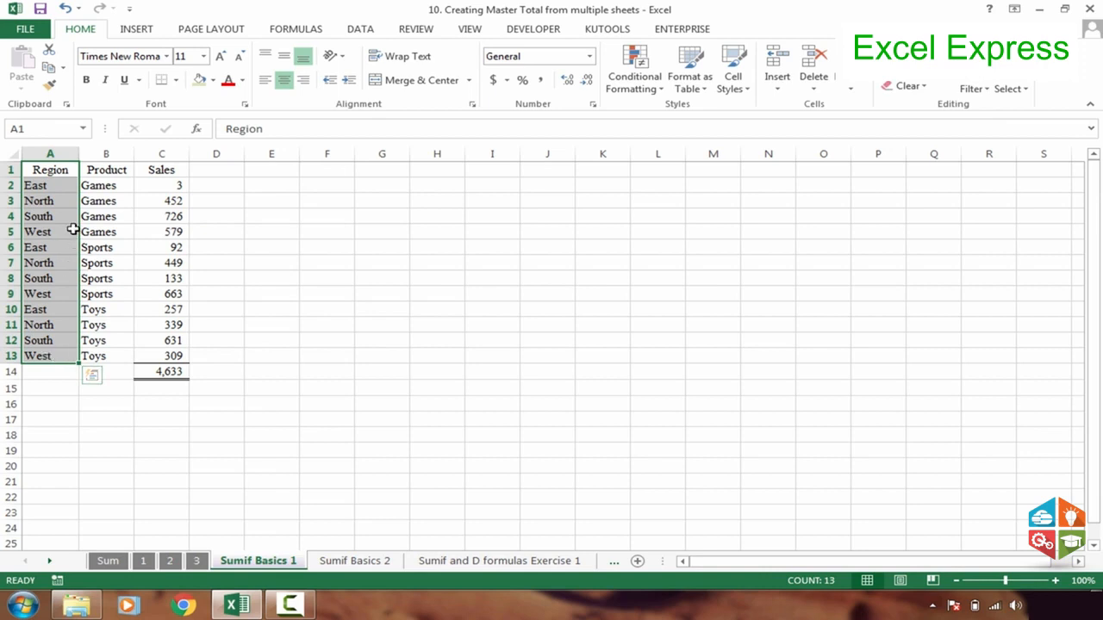
left_click(73, 229)
left_click_drag(74, 167, 45, 349)
Copy the Region column with its header, A1:A13, and paste it starting at cell F1
left_click(63, 170)
key("ctrl+shift+Down")
key("ctrl+c")
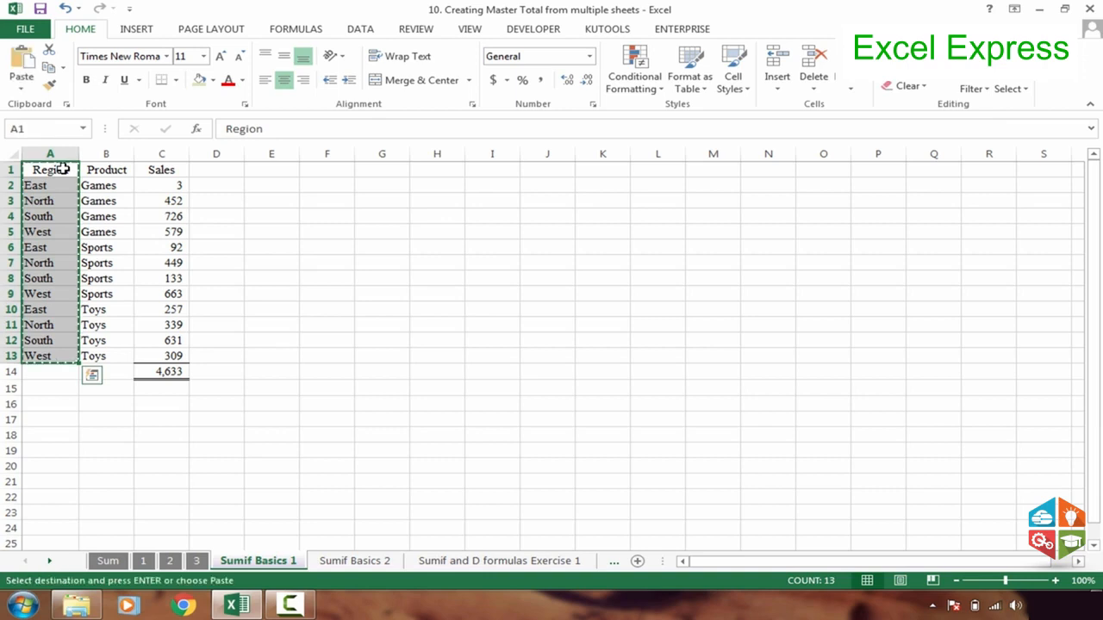
left_click(1055, 581)
left_click(1055, 581)
left_click(1055, 581)
left_click(1056, 581)
left_click(1056, 581)
left_click(1056, 581)
left_click(1055, 580)
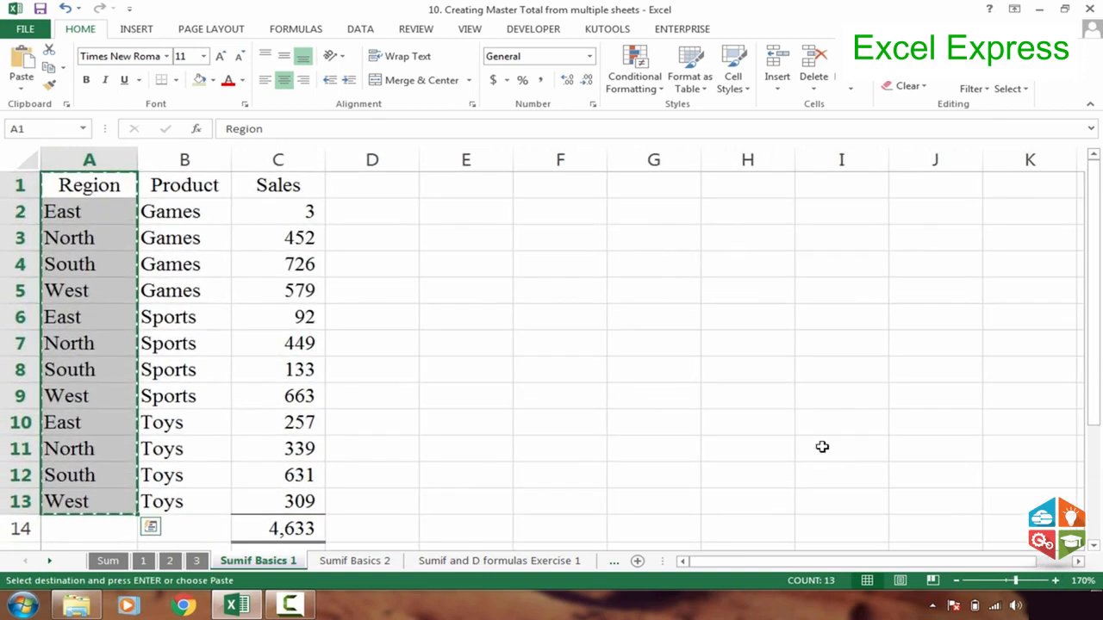
key("Escape")
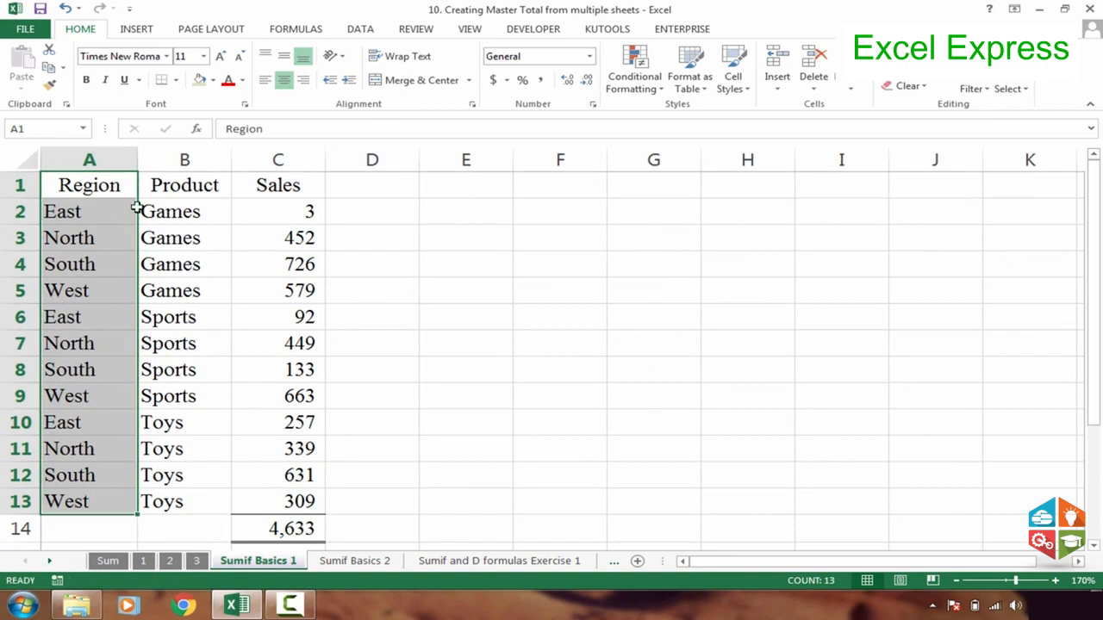
left_click(101, 189)
key("ctrl+v")
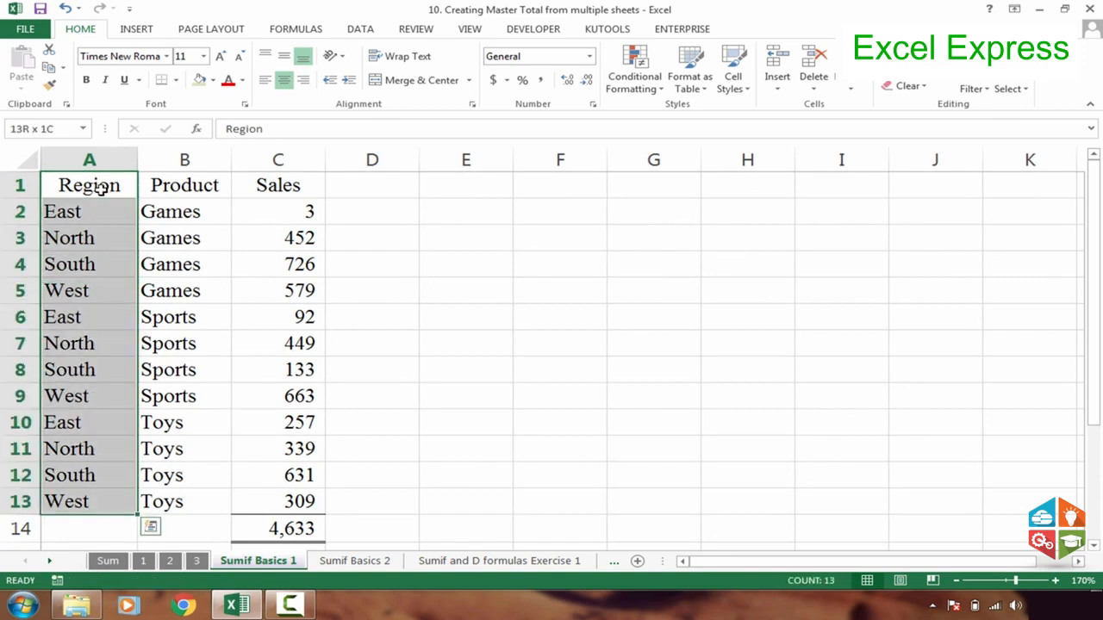
key("ctrl+c")
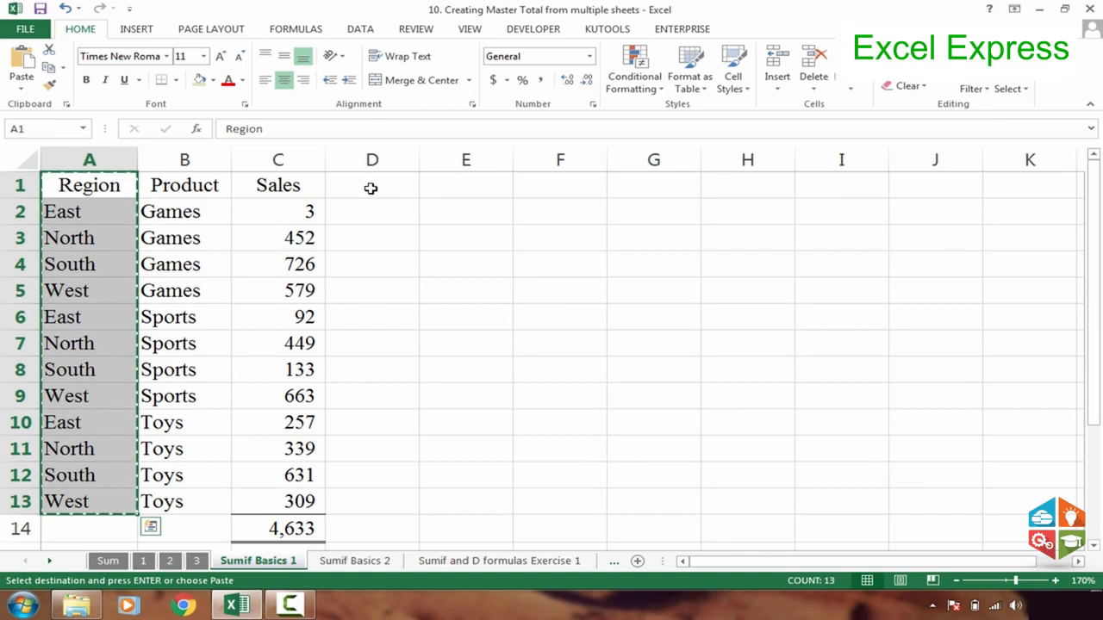
left_click(572, 188)
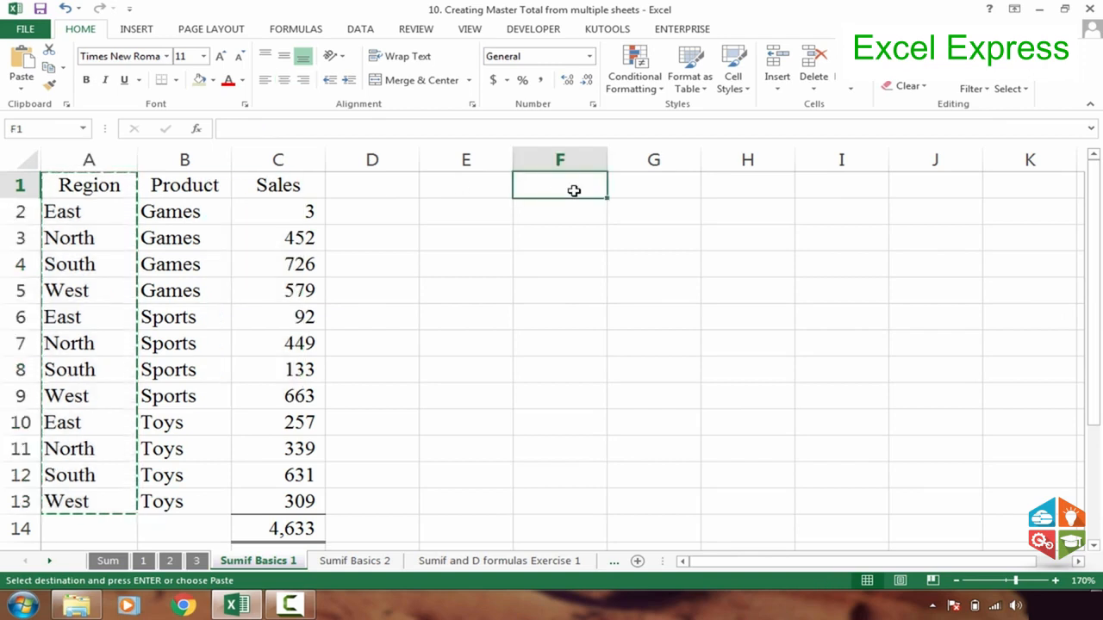
key("ctrl+v")
key("Escape")
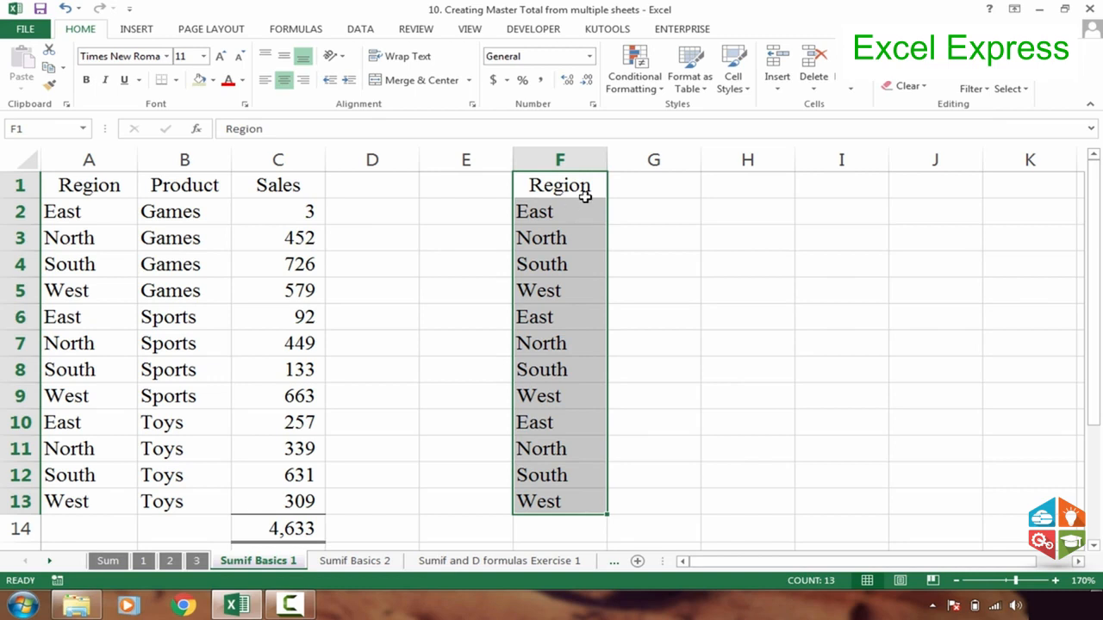
Remove the duplicates from the copied Region list in column F, treating the first row as a header
left_click(361, 31)
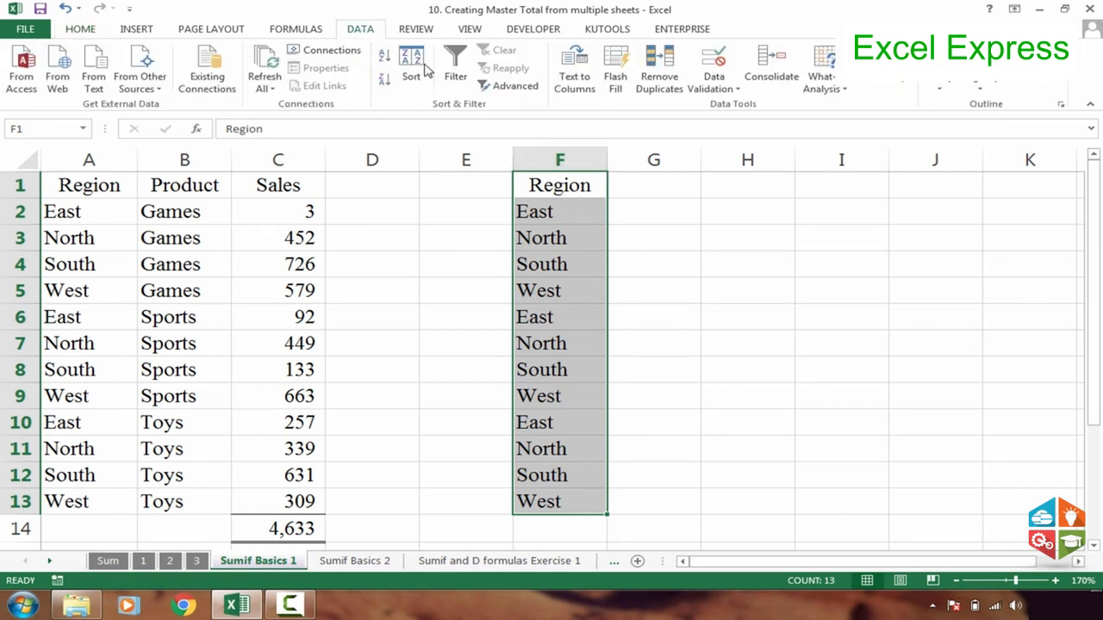
left_click(660, 79)
left_click_drag(665, 142, 822, 169)
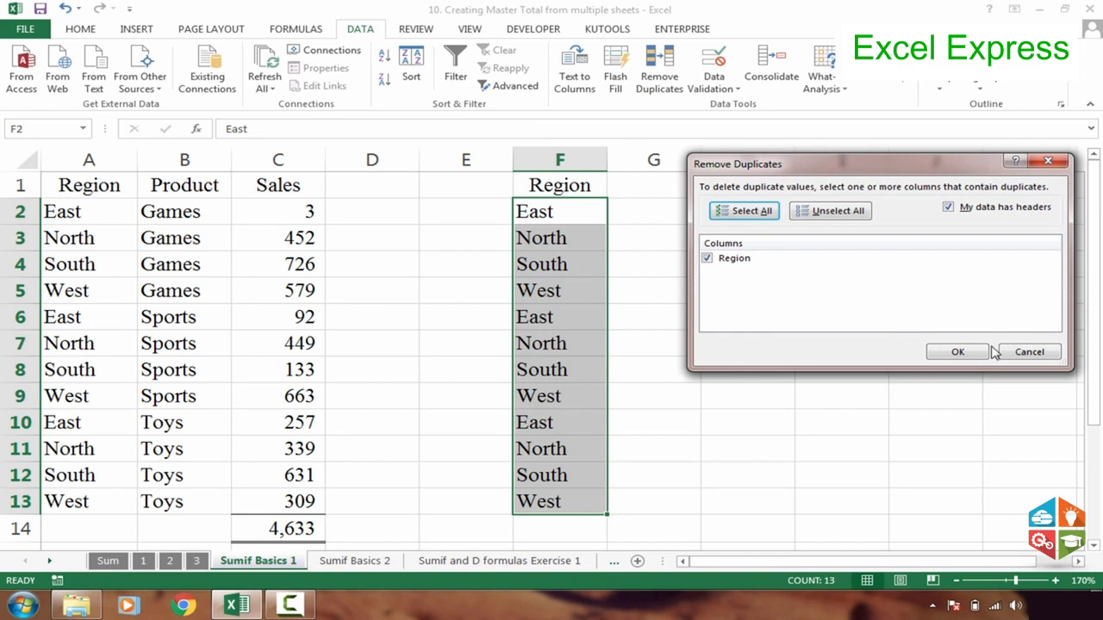
left_click(955, 355)
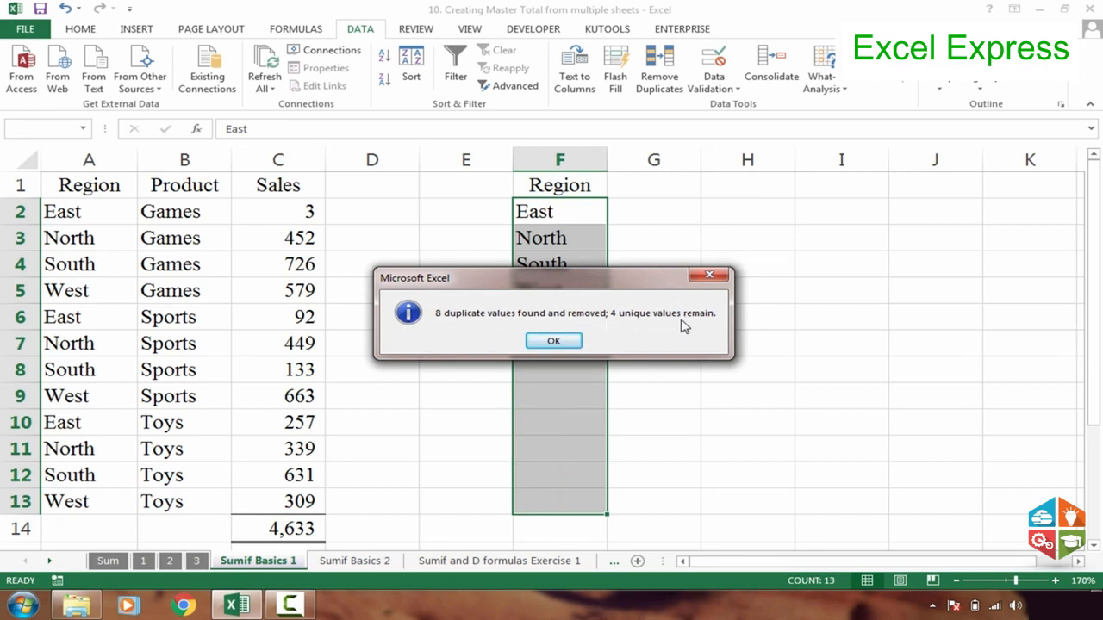
left_click(556, 342)
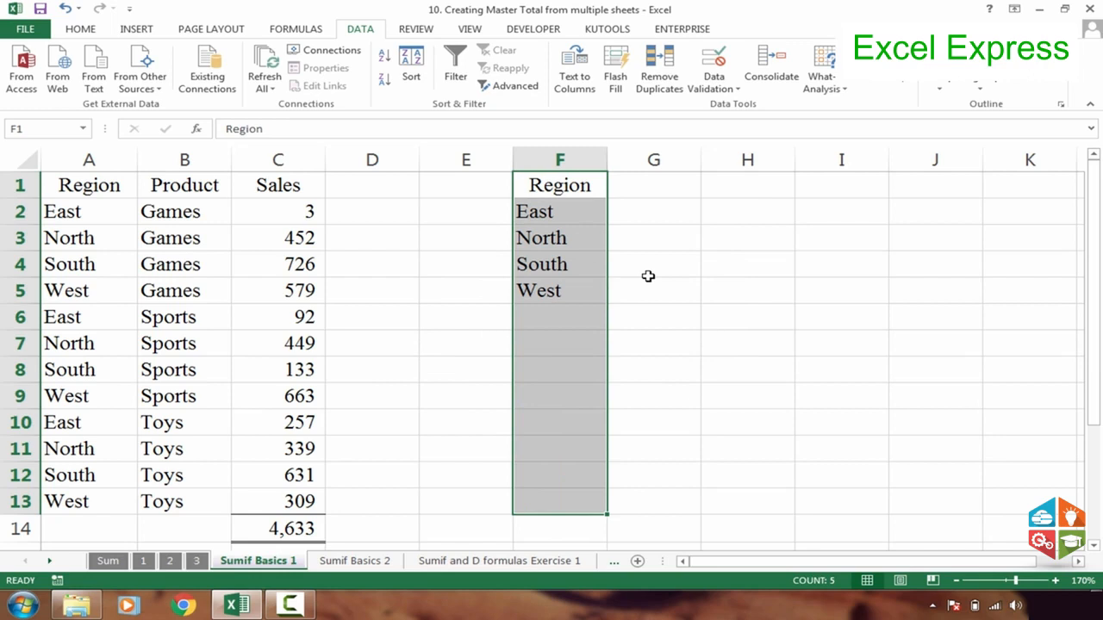
left_click(647, 274)
left_click(645, 198)
Center-align the Region header and the unique region names in F1:F5
left_click_drag(561, 185, 558, 301)
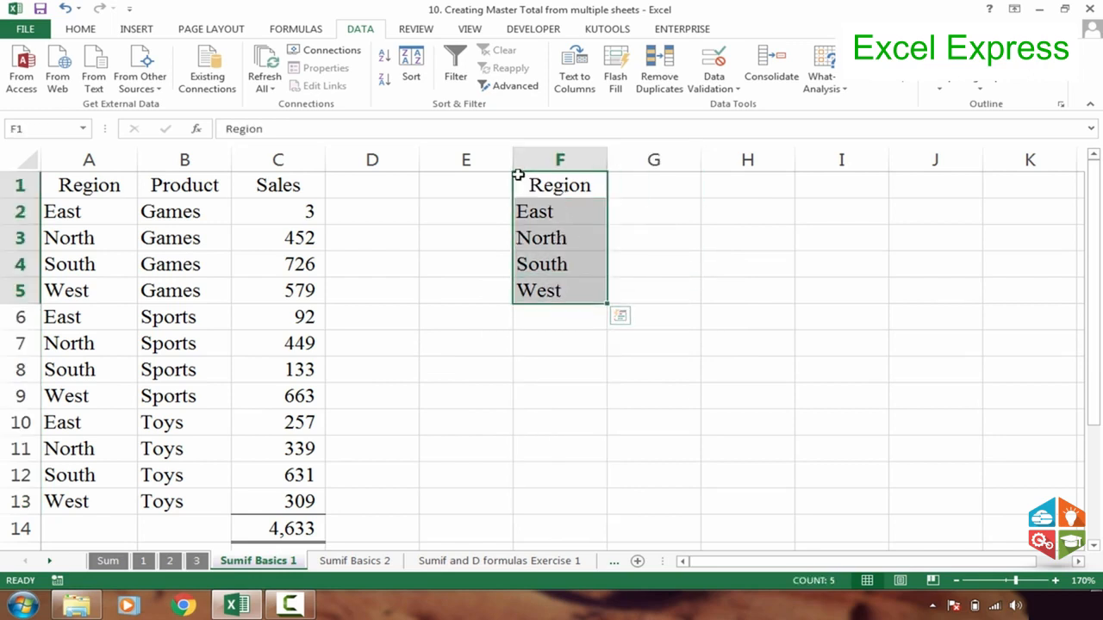
left_click(81, 28)
left_click(265, 80)
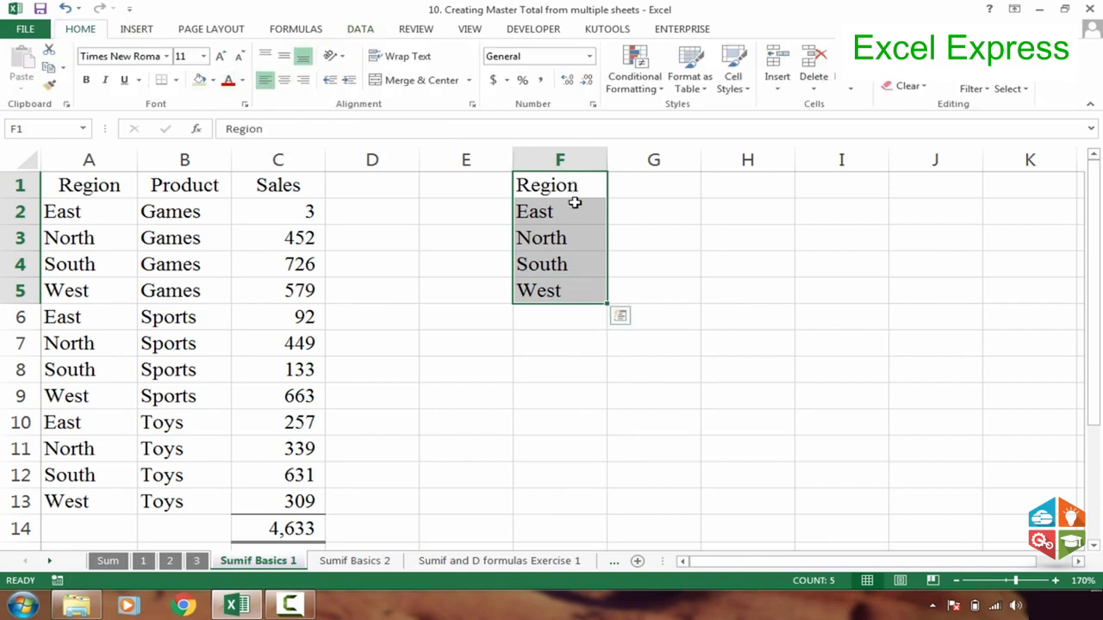
left_click(283, 79)
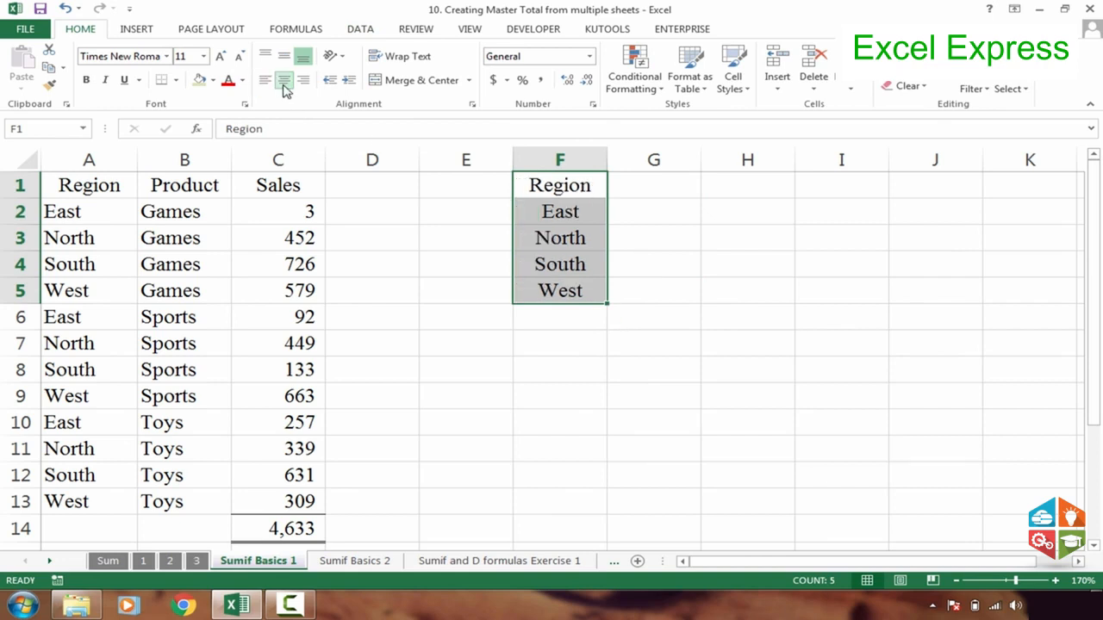
Left-align the region list in F1:F5 and enter the header Total Sales in G1
left_click(267, 80)
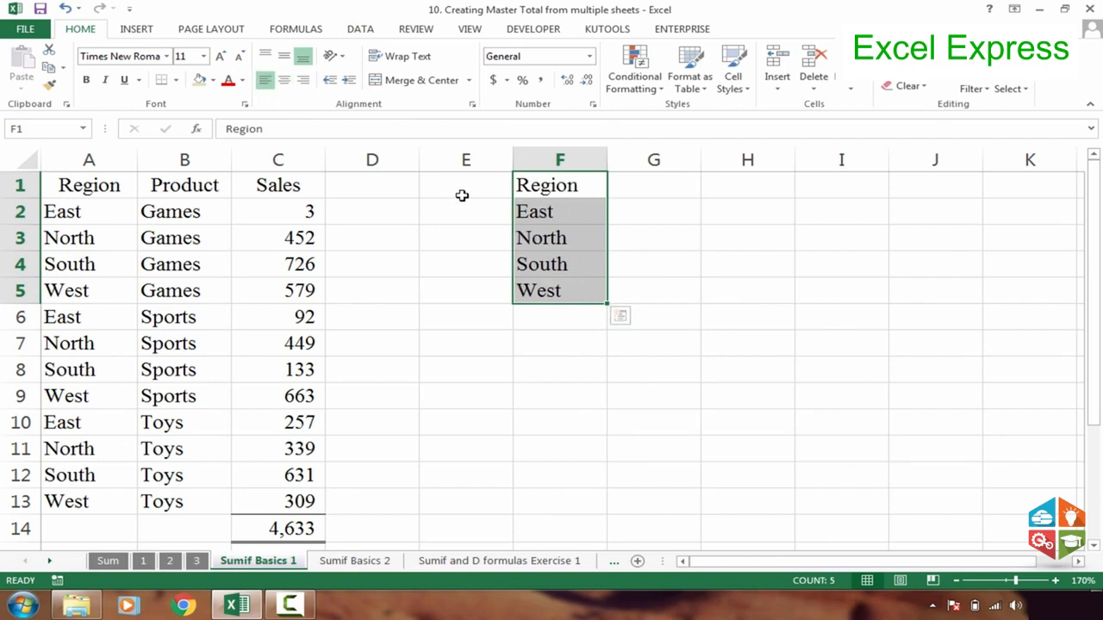
left_click(641, 189)
type("Total Sale")
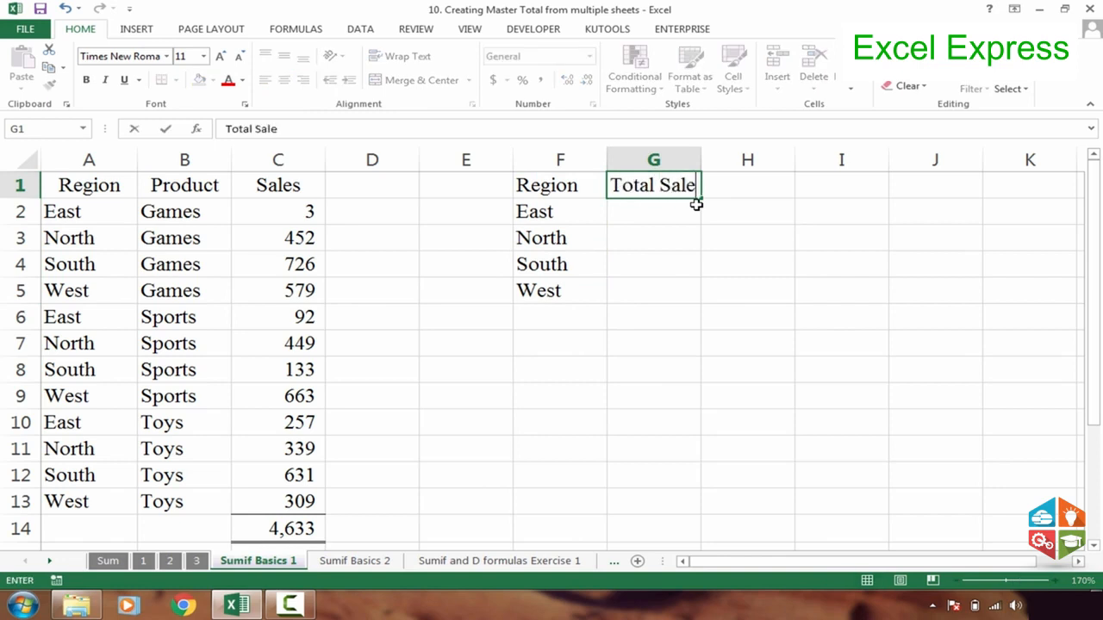
type("s")
key("Return")
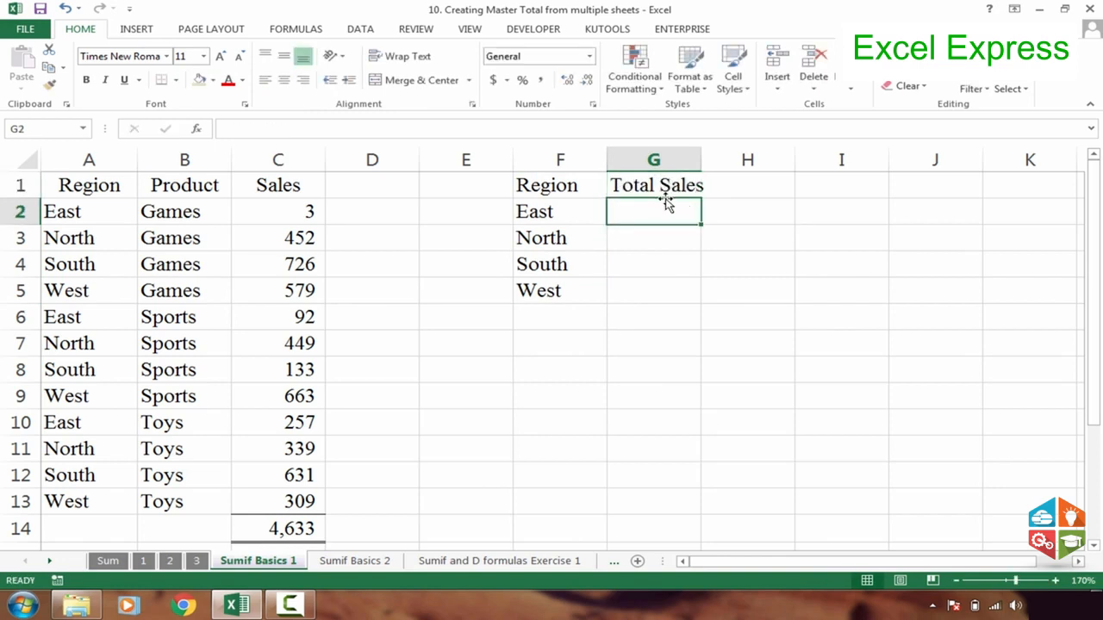
Auto-fit the width of column G to its Total Sales header
left_click(566, 212)
left_click(646, 208)
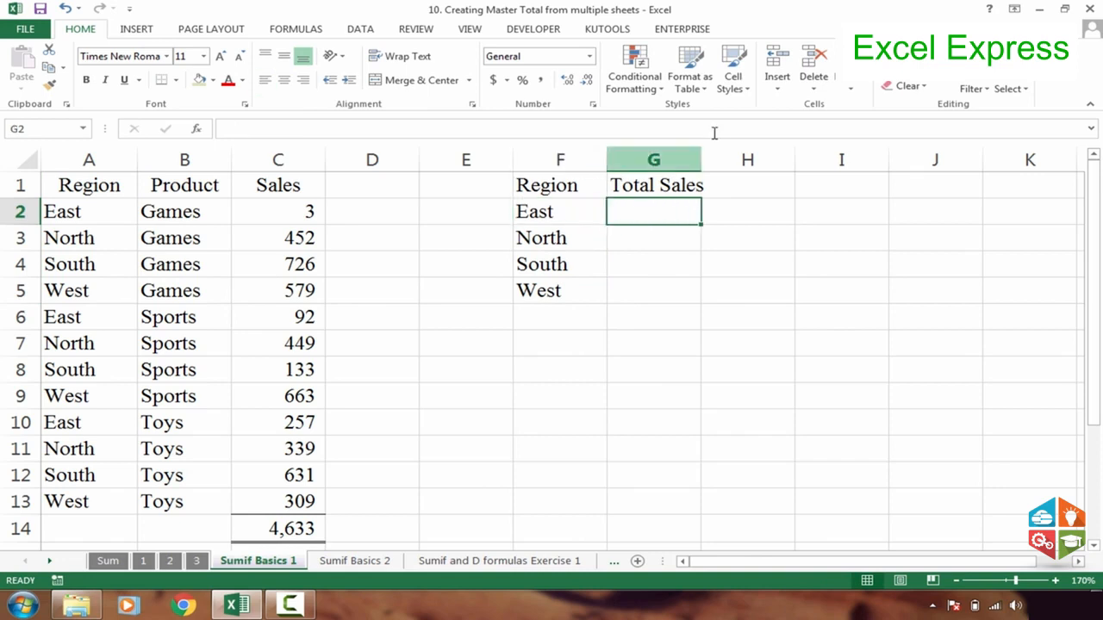
double_click(704, 158)
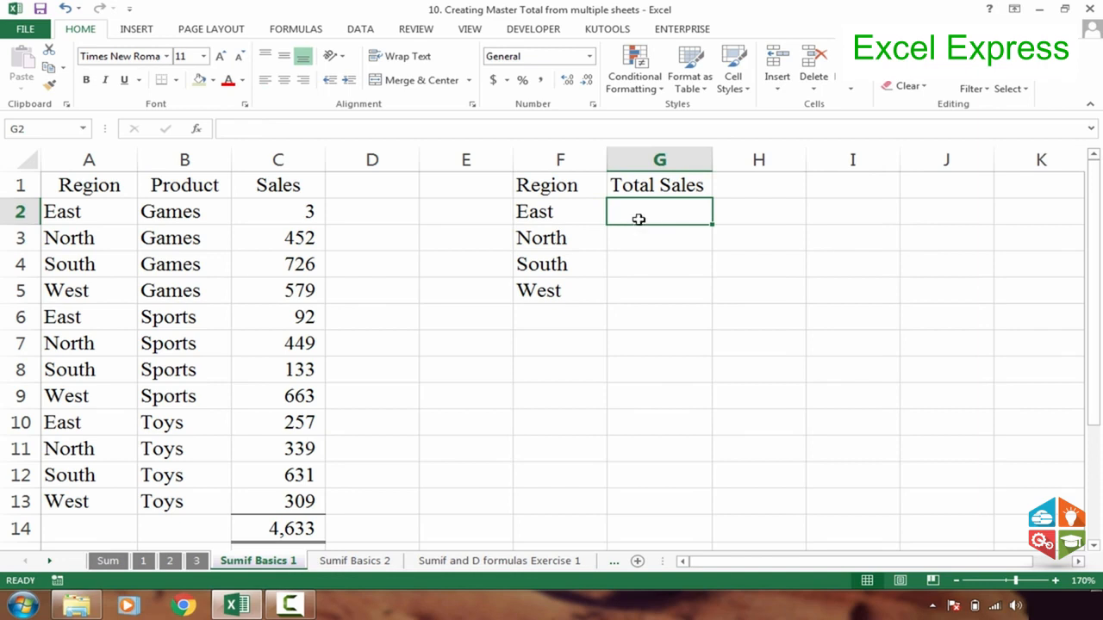
left_click(571, 212)
left_click(630, 212)
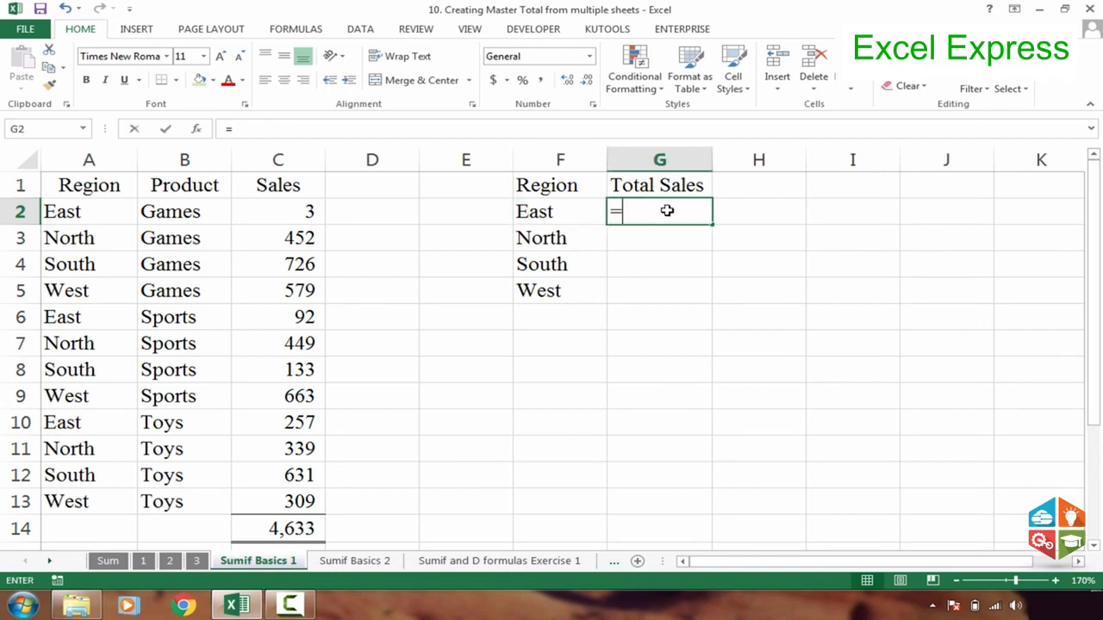
type("=sumif")
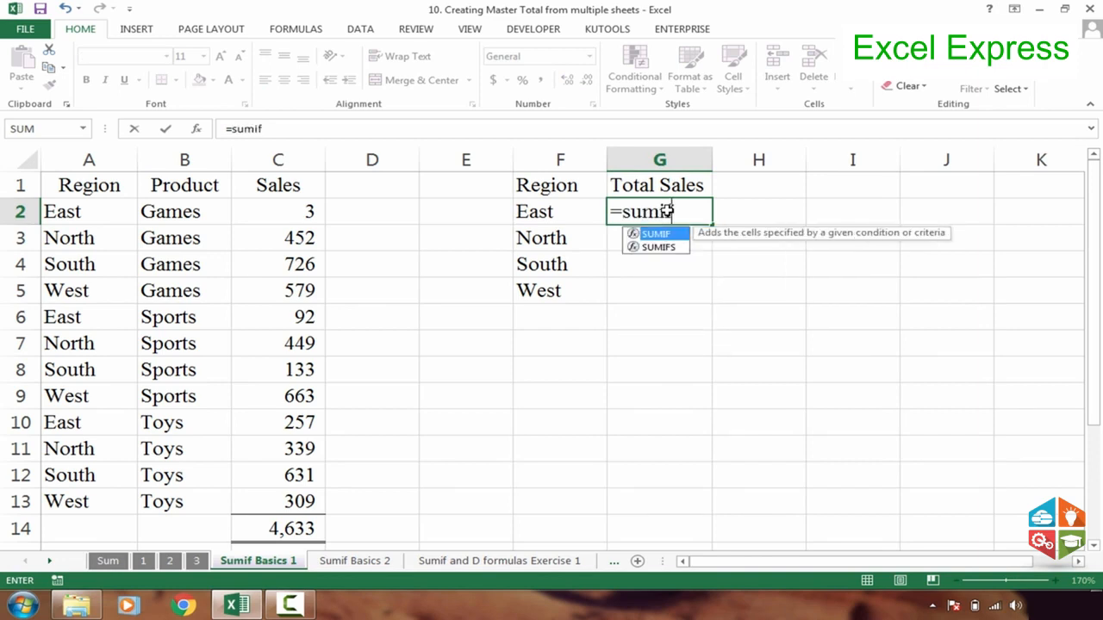
key("Tab")
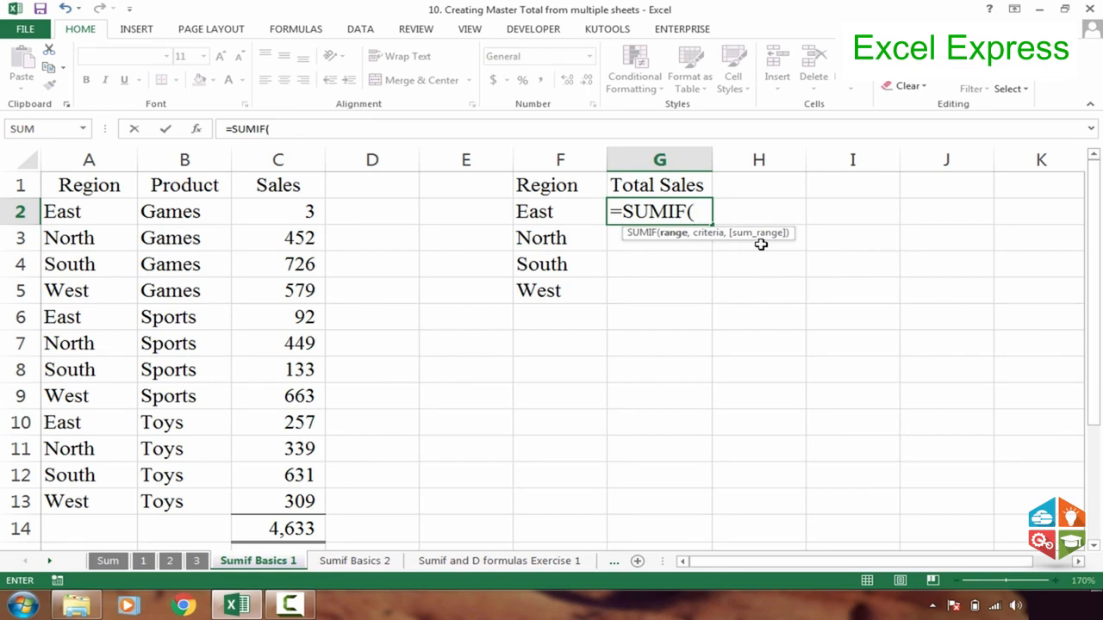
key("Escape")
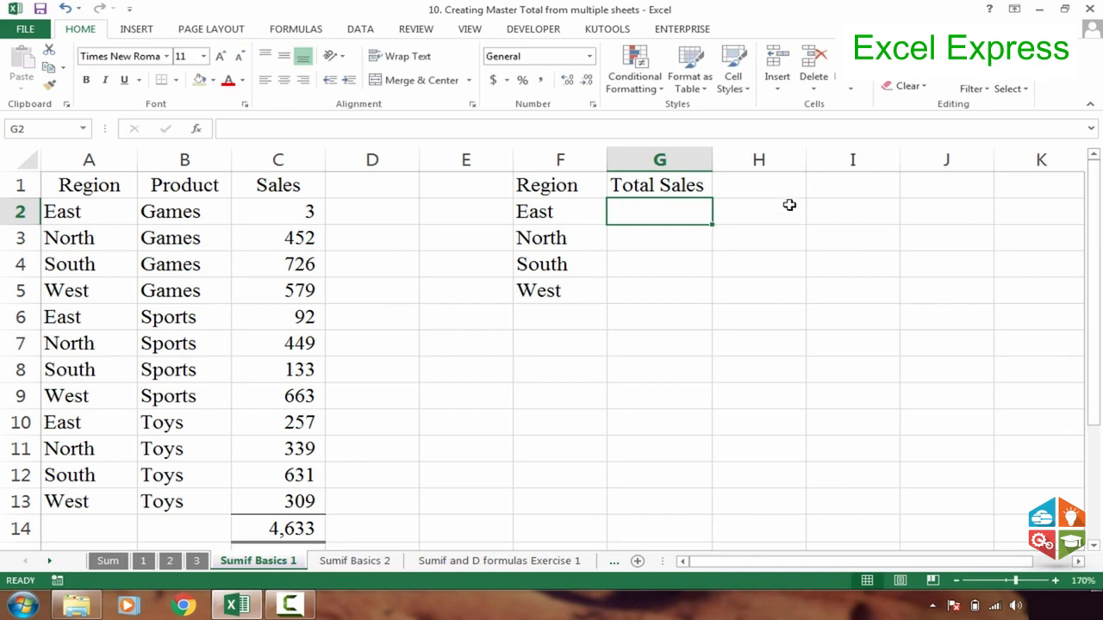
Enter the notes Cell in I2 and Range in I3, beside the summary table
left_click(830, 206)
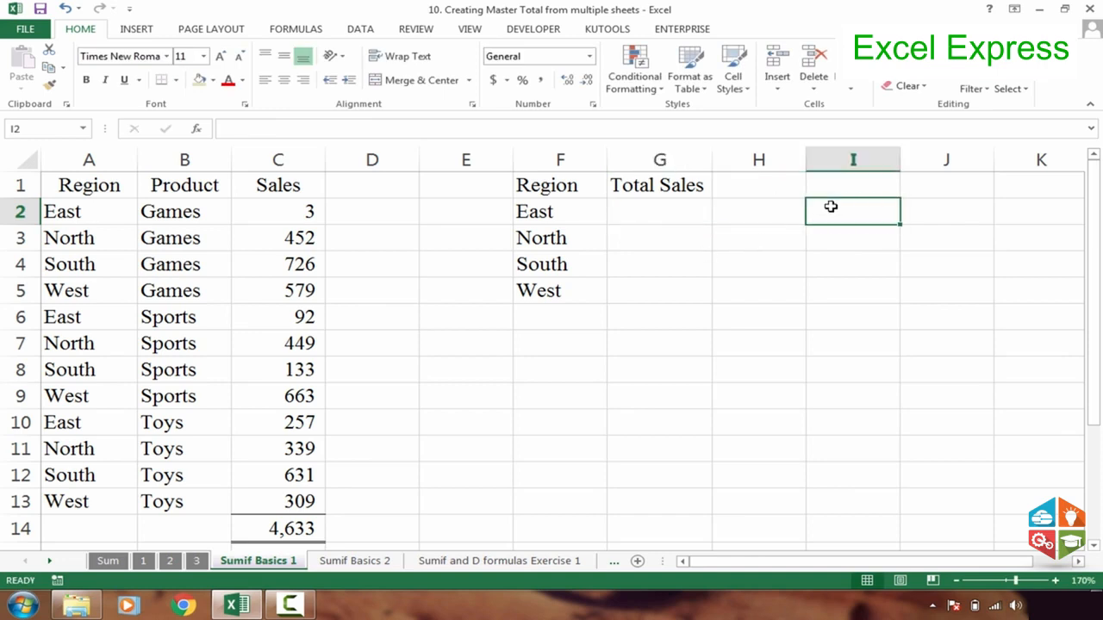
type("Cell")
key("Return")
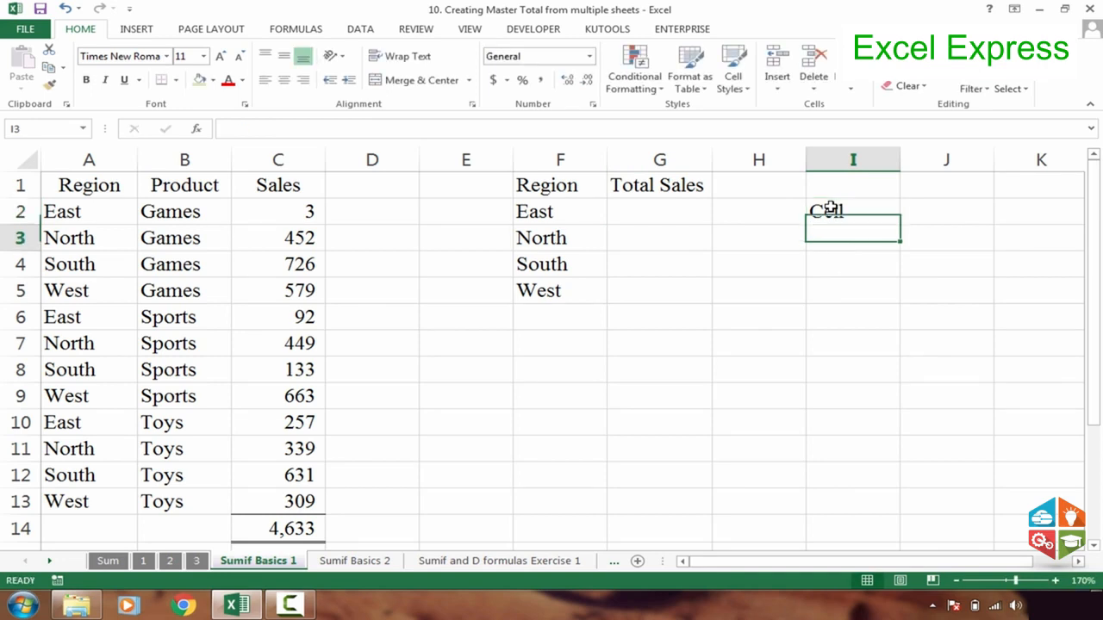
type("Range")
key("Return")
left_click(840, 243)
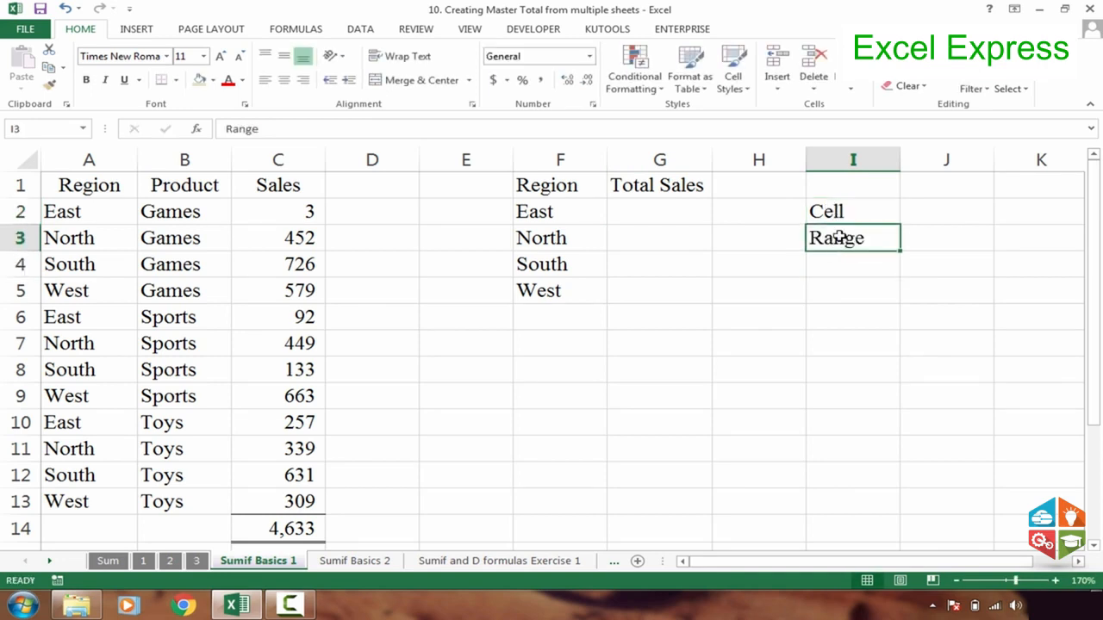
left_click(833, 215)
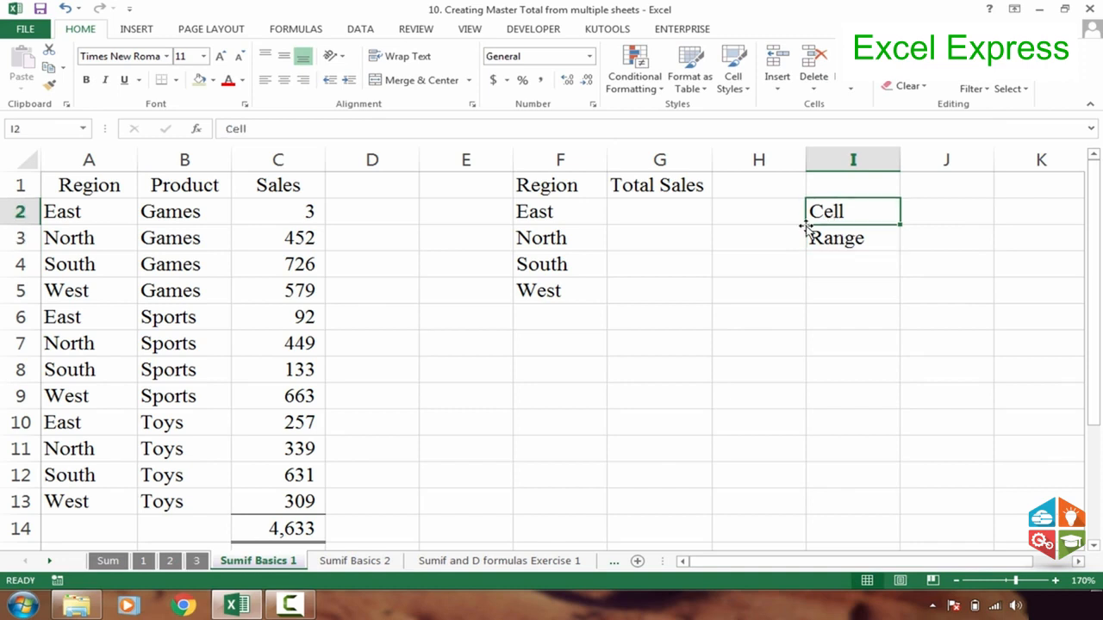
Clear the Cell and Range notes from I2:I3
left_click(751, 213)
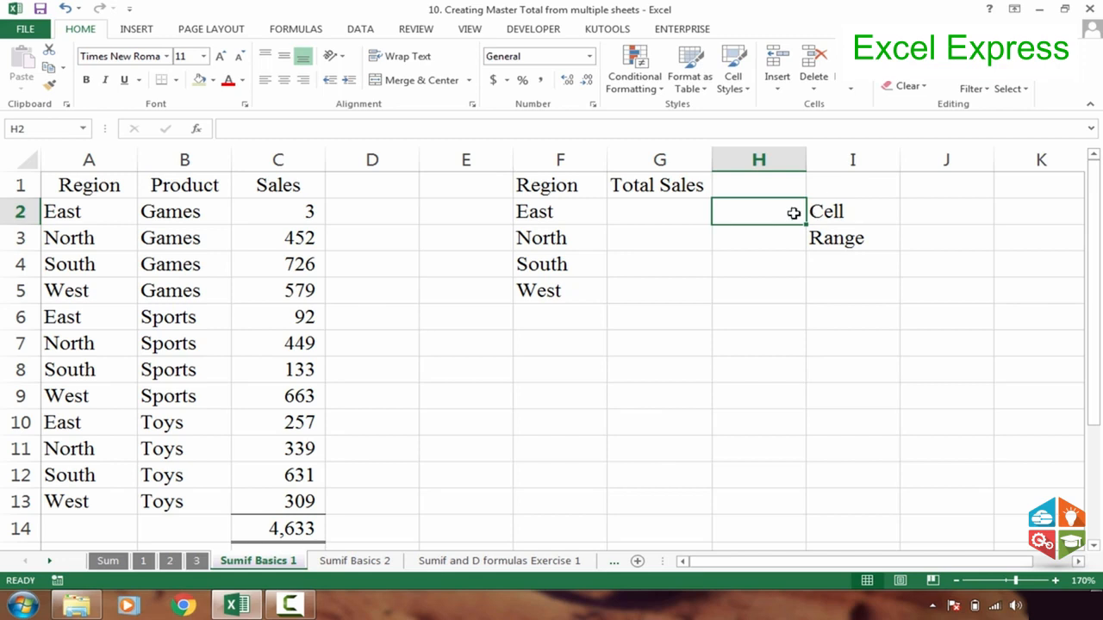
left_click(869, 213)
left_click_drag(943, 215, 938, 396)
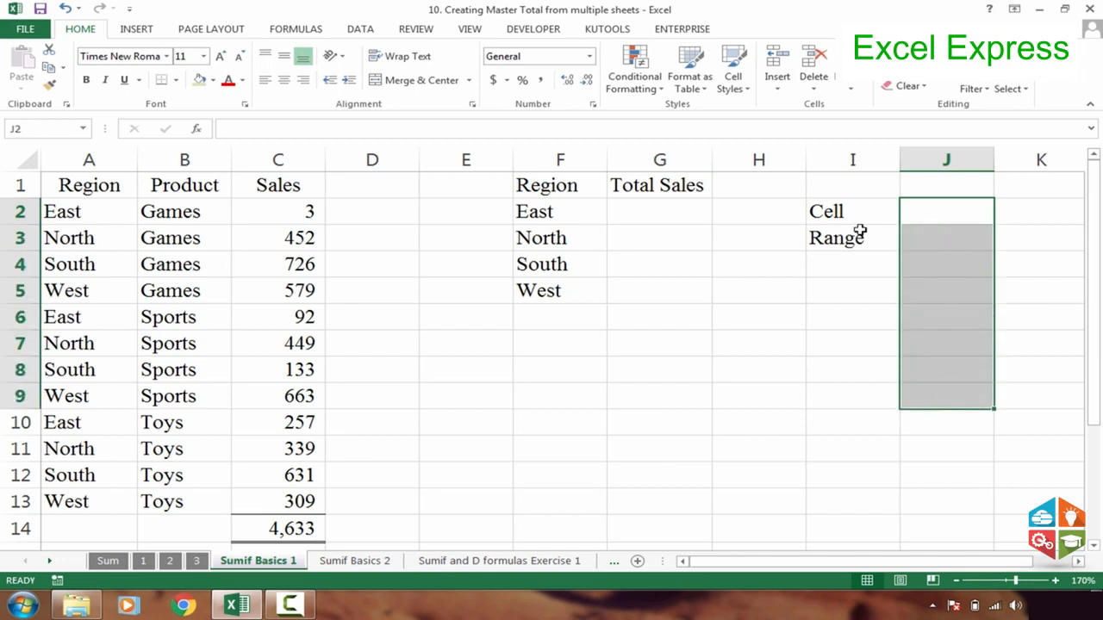
left_click(779, 217)
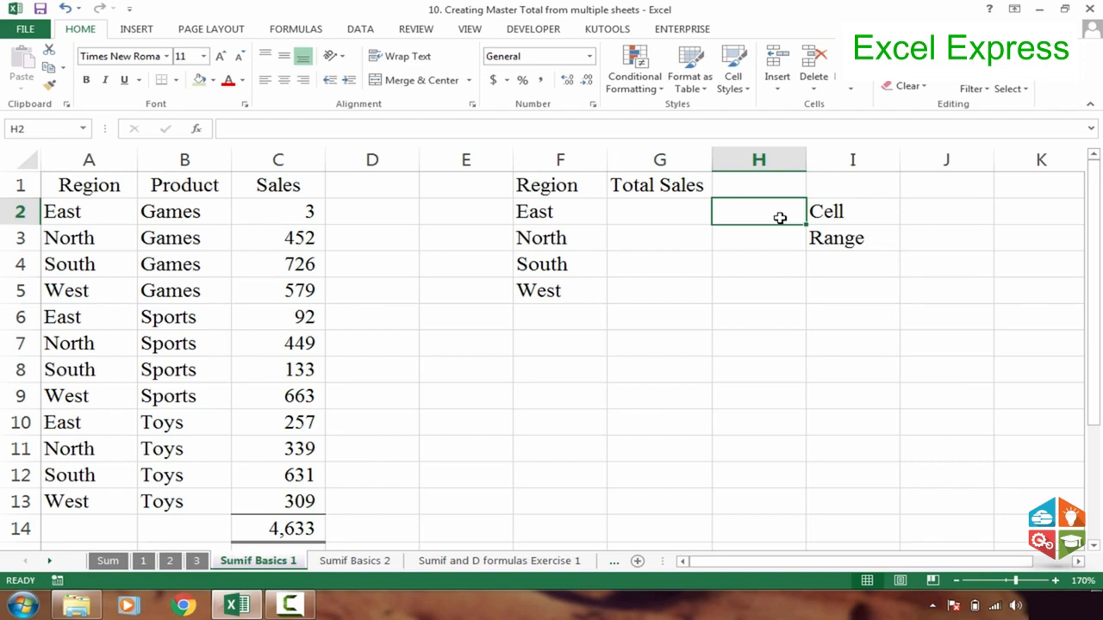
left_click_drag(828, 212, 825, 241)
key("Delete")
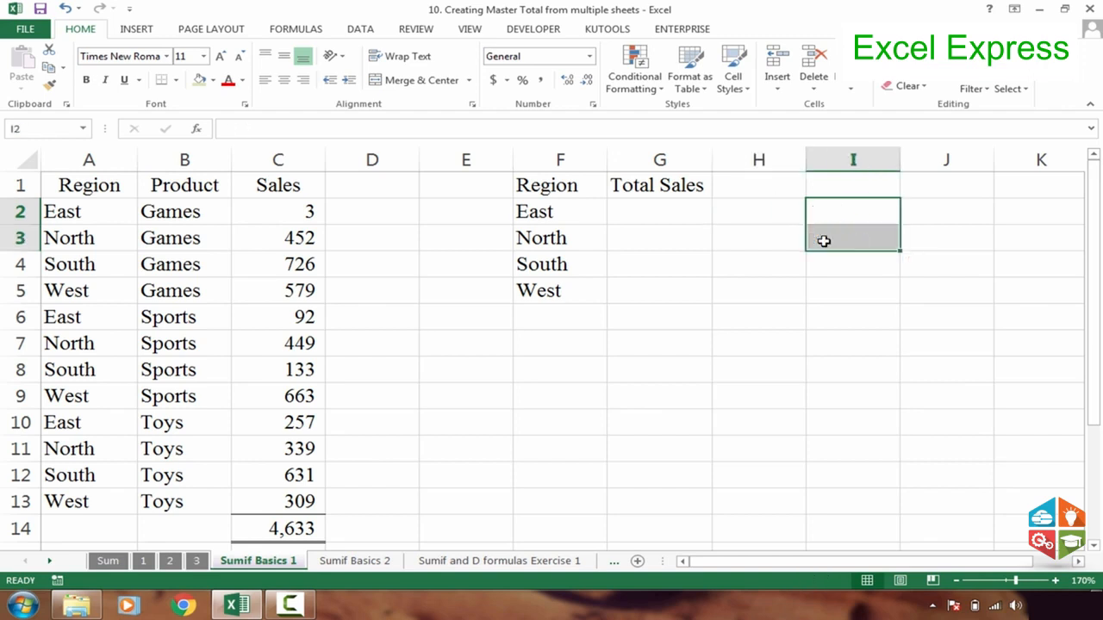
Enter =SUMIF(A:A,F2,C:C) in G2 to total the Sales of the East region
left_click(657, 207)
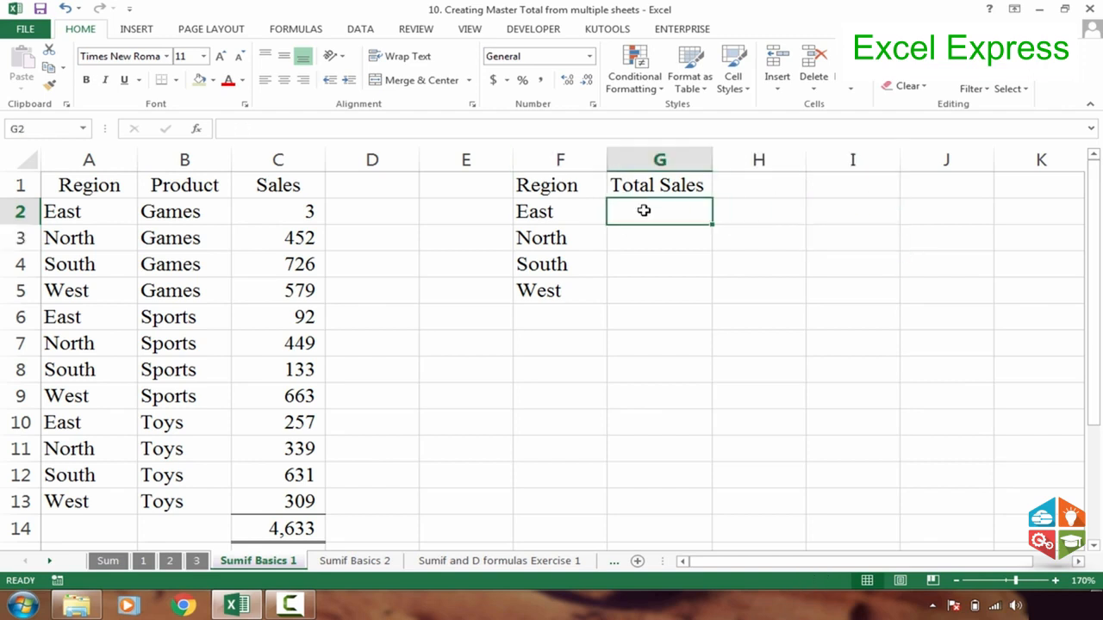
left_click(572, 209)
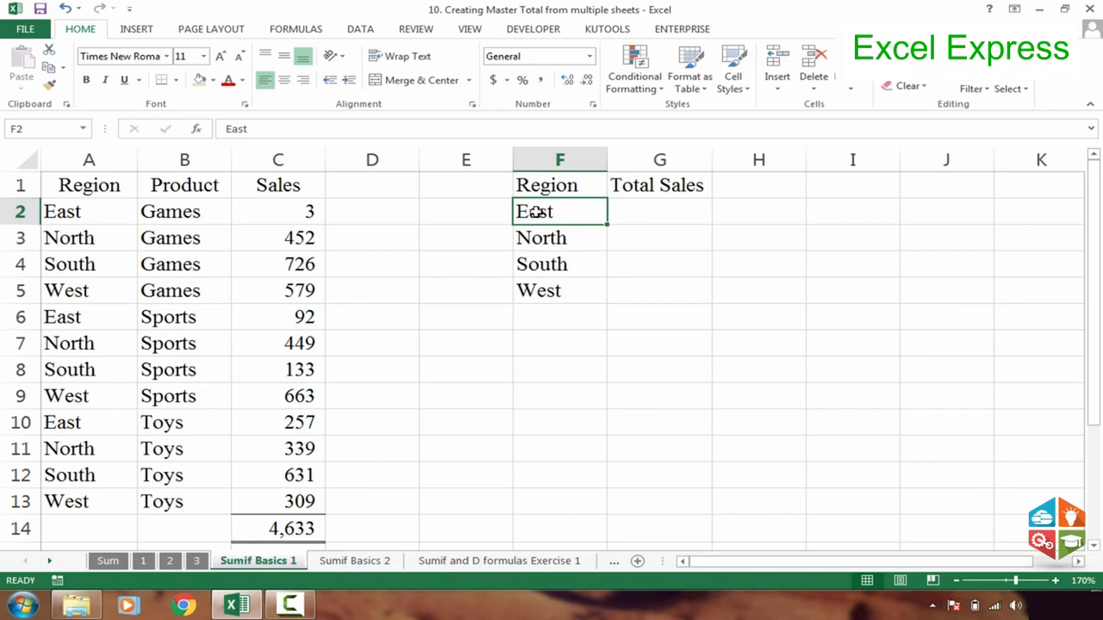
left_click(671, 206)
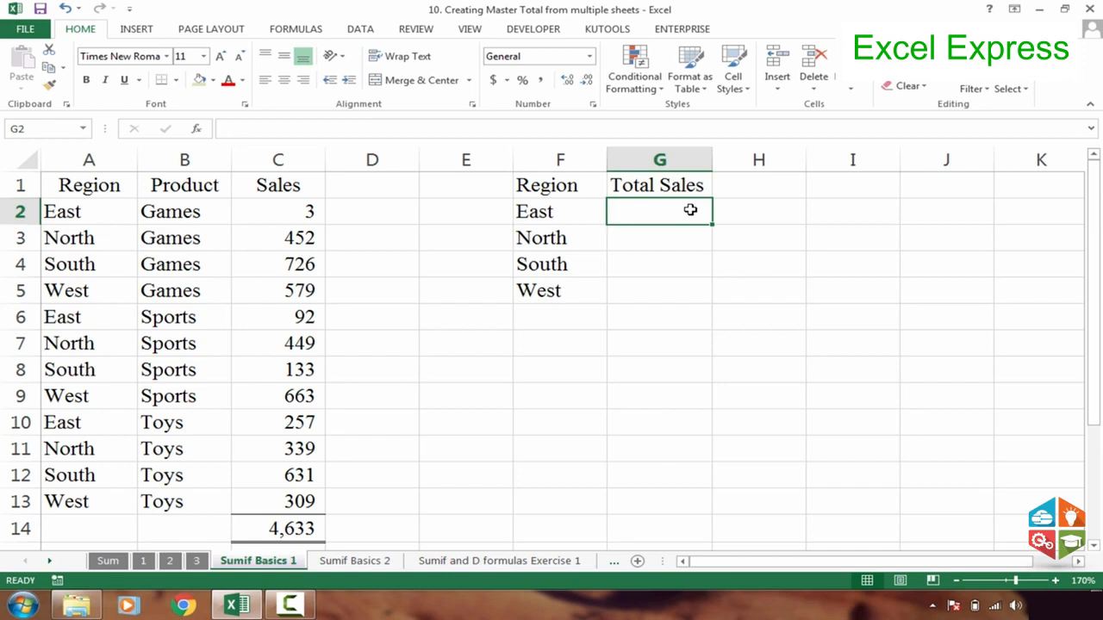
type("=sumif")
key("Tab")
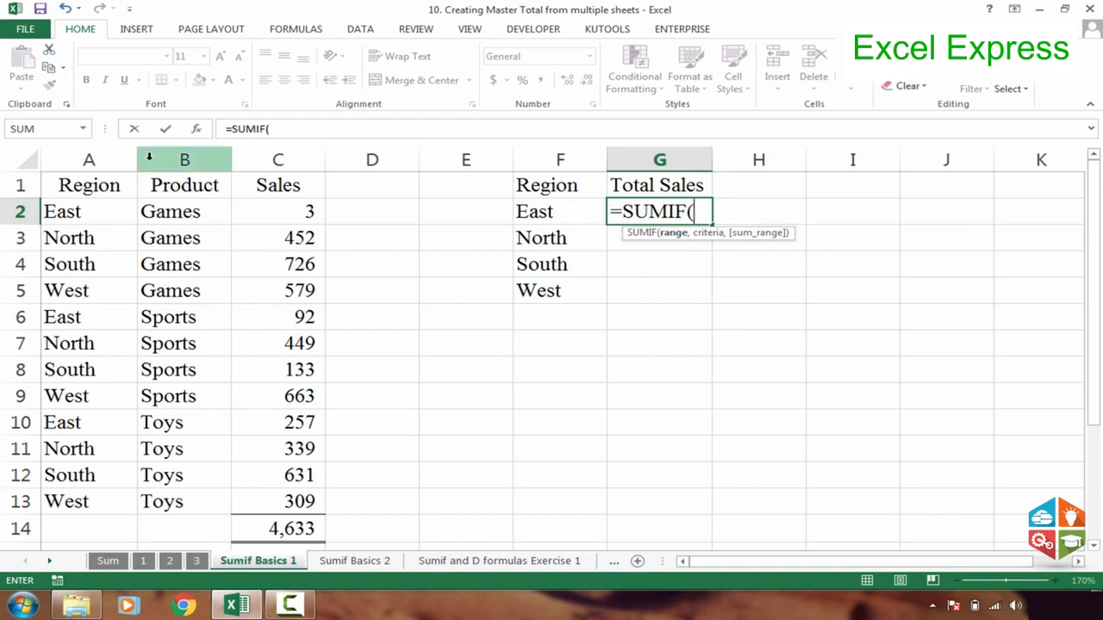
left_click(98, 158)
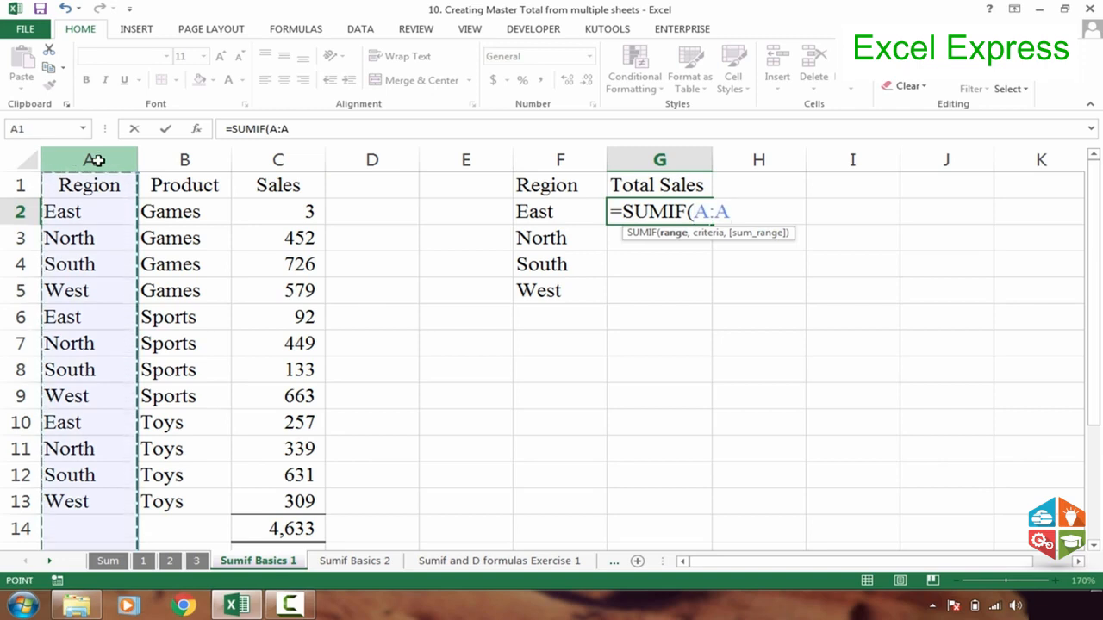
type(",")
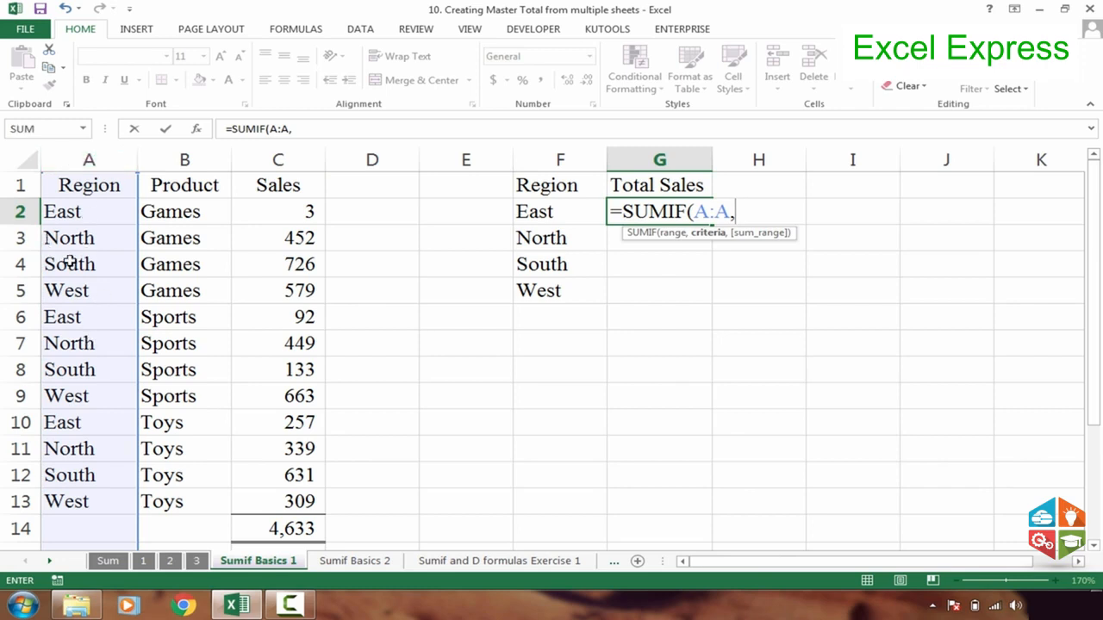
left_click(556, 215)
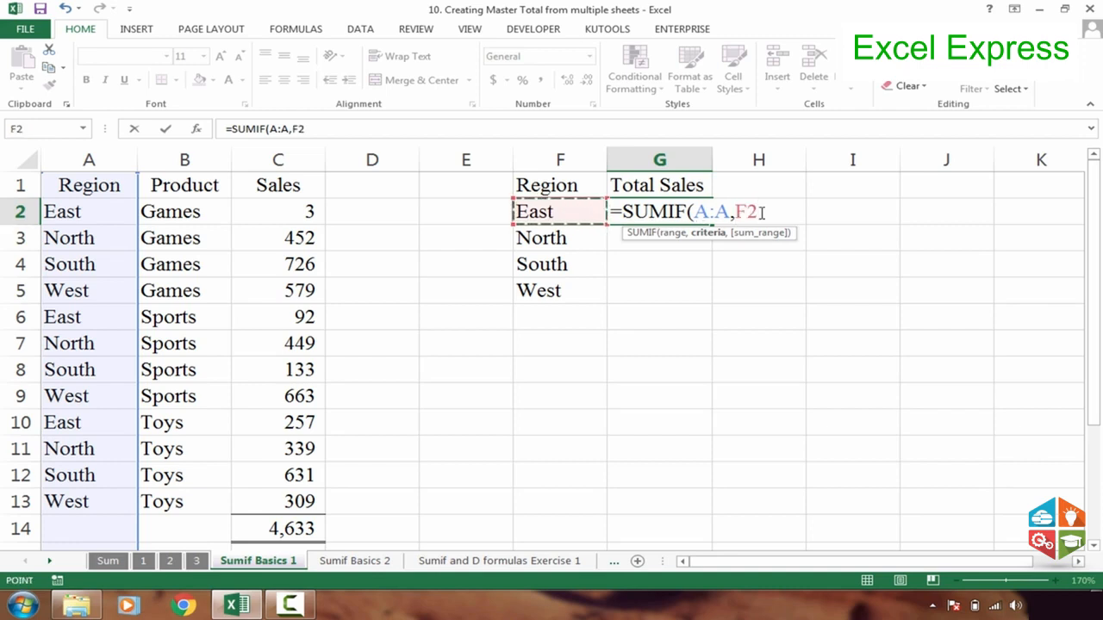
type(",")
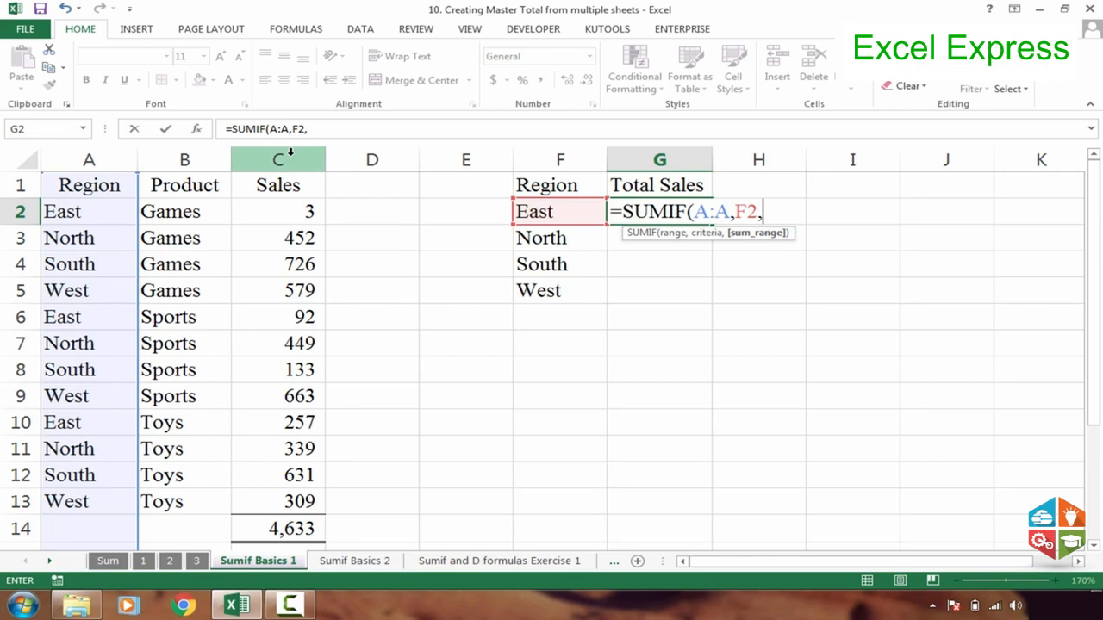
left_click(303, 159)
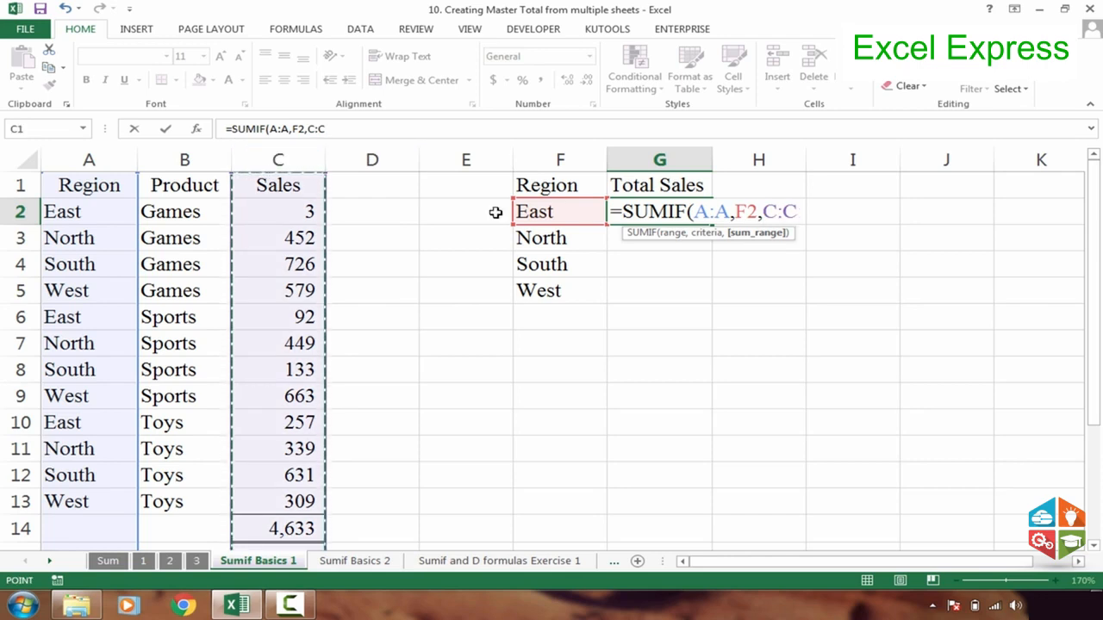
key("Return")
Review the SUMIF formula in G2 and fill it down to G5 for the remaining regions
left_click(652, 212)
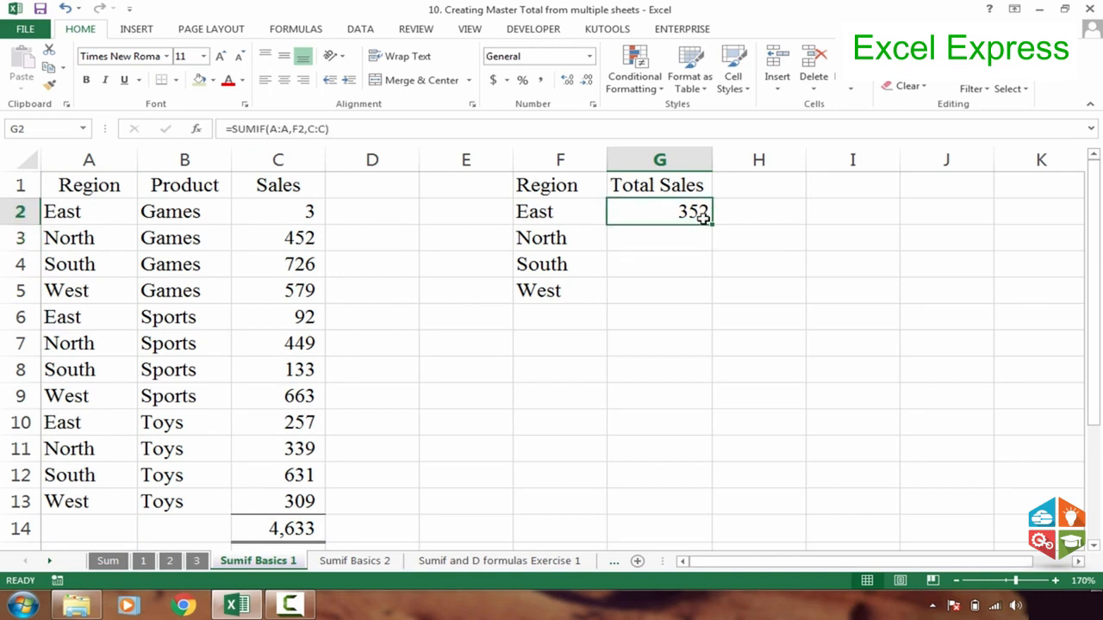
double_click(703, 218)
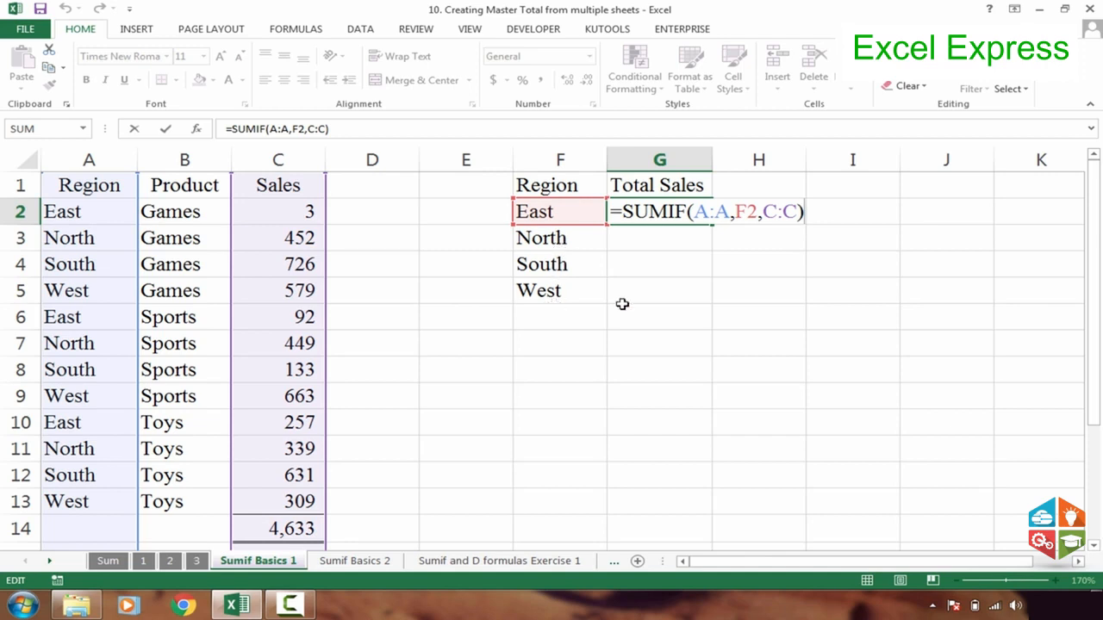
key("Return")
left_click(705, 218)
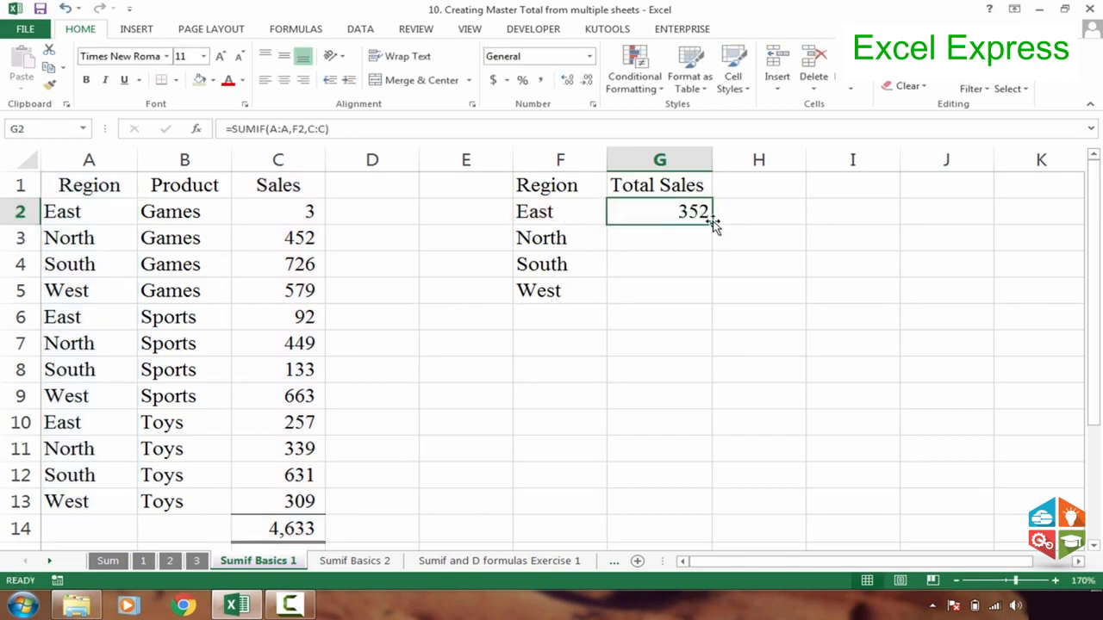
left_click_drag(713, 224, 717, 305)
Examine the SUMIF formulas in G2:G5 to check which criteria cell each copied row refers to
key("Down")
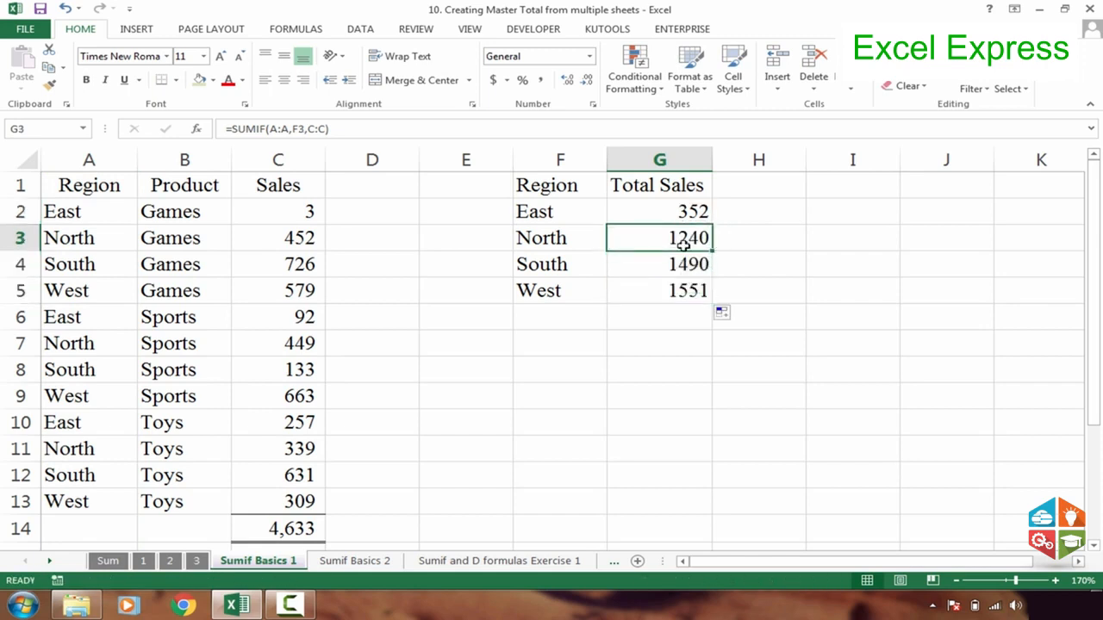
left_click(680, 215)
left_click(683, 237)
key("F2")
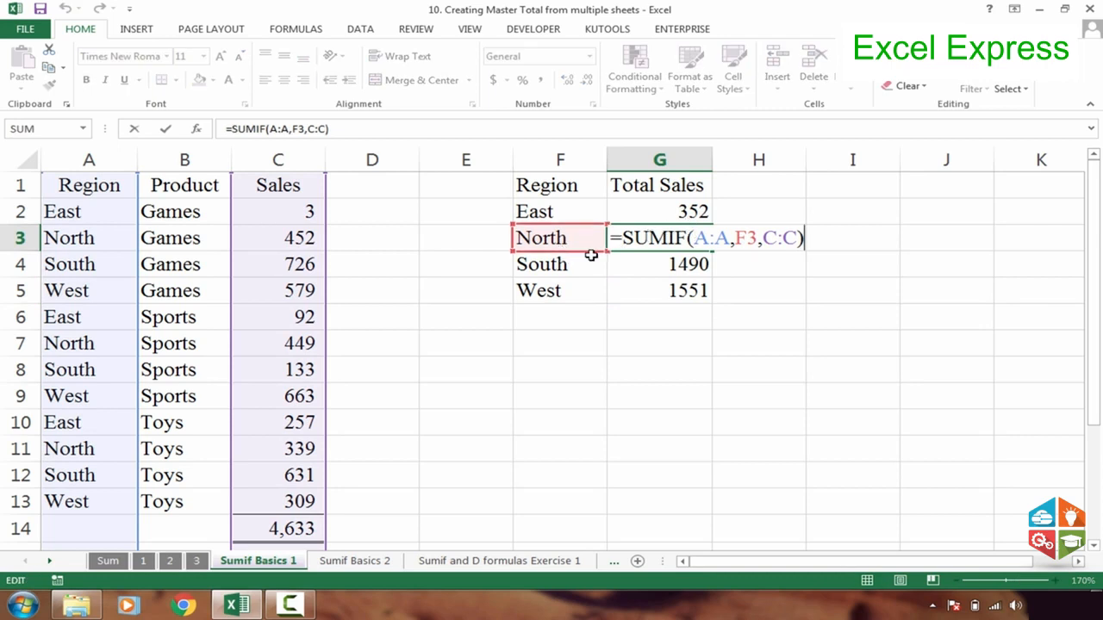
key("Tab")
left_click(645, 264)
key("F2")
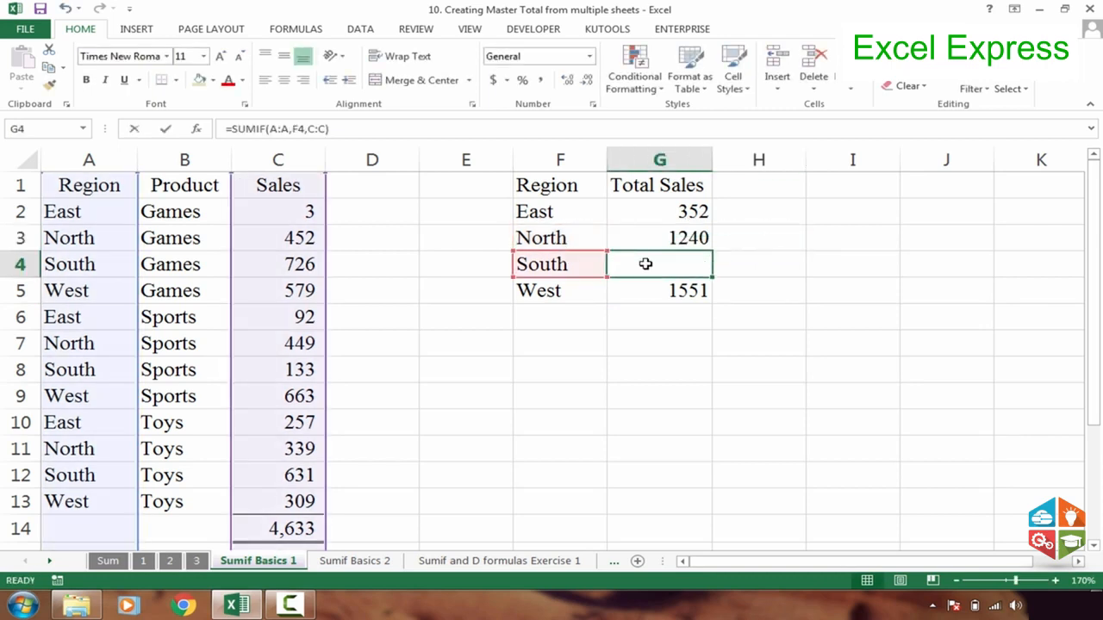
key("Tab")
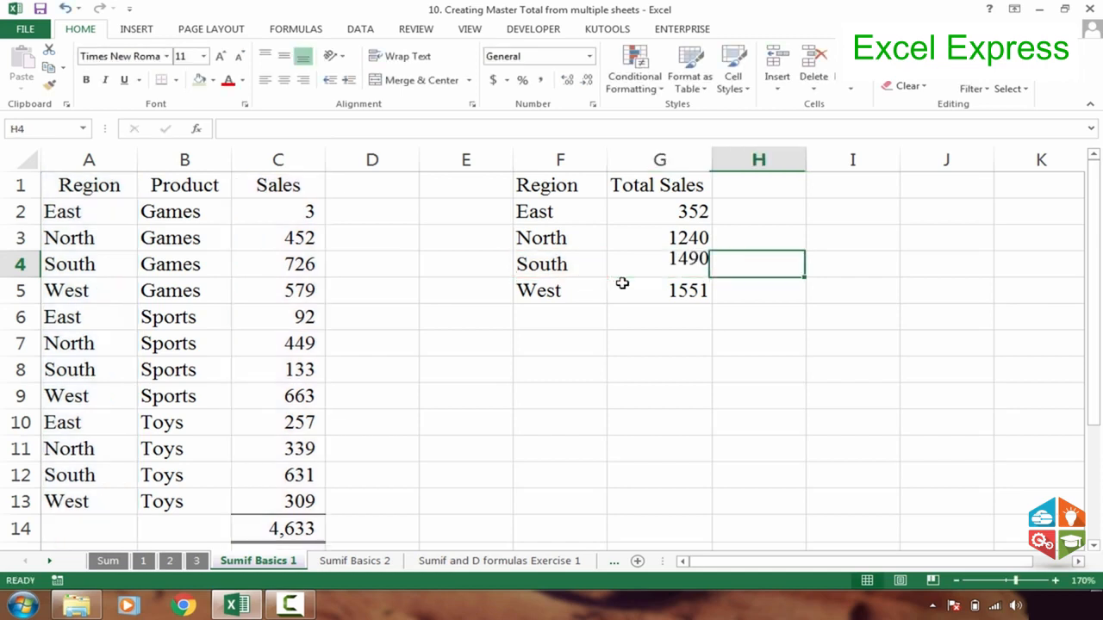
left_click(640, 289)
key("F2")
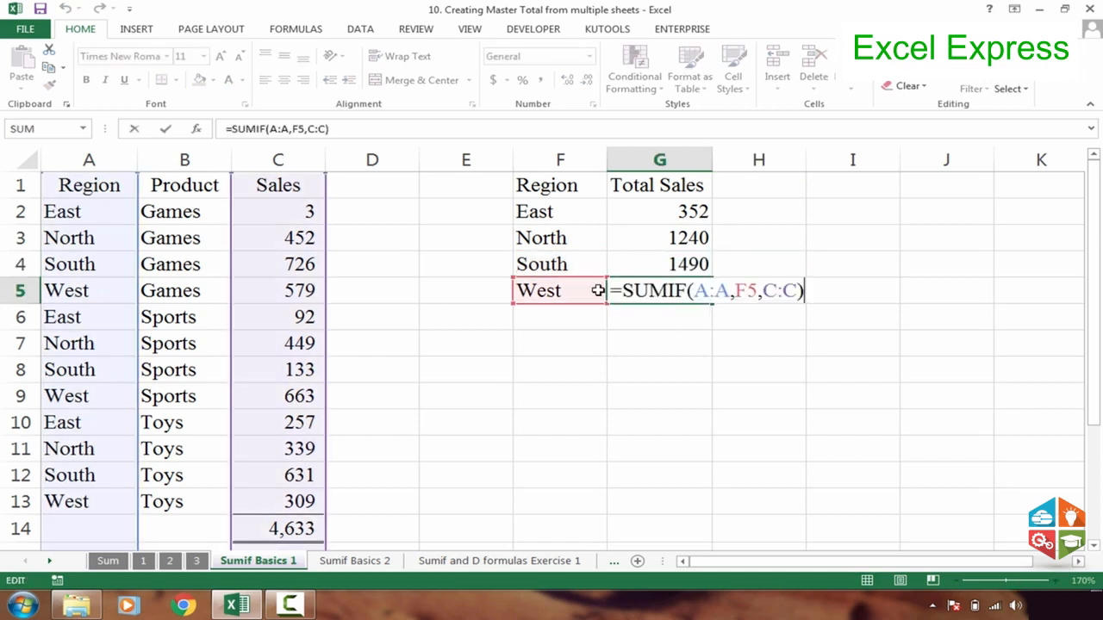
key("Escape")
left_click(635, 212)
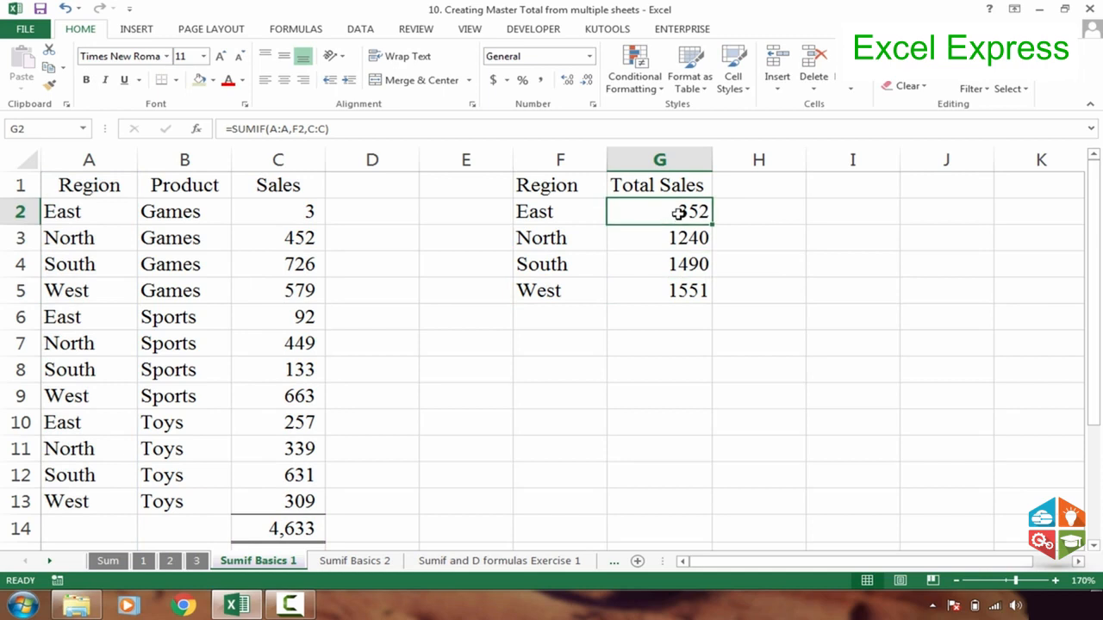
Clear the SUMIF formulas from the Total Sales cells G2:G5
left_click(660, 186)
left_click(743, 189)
left_click_drag(681, 214, 669, 288)
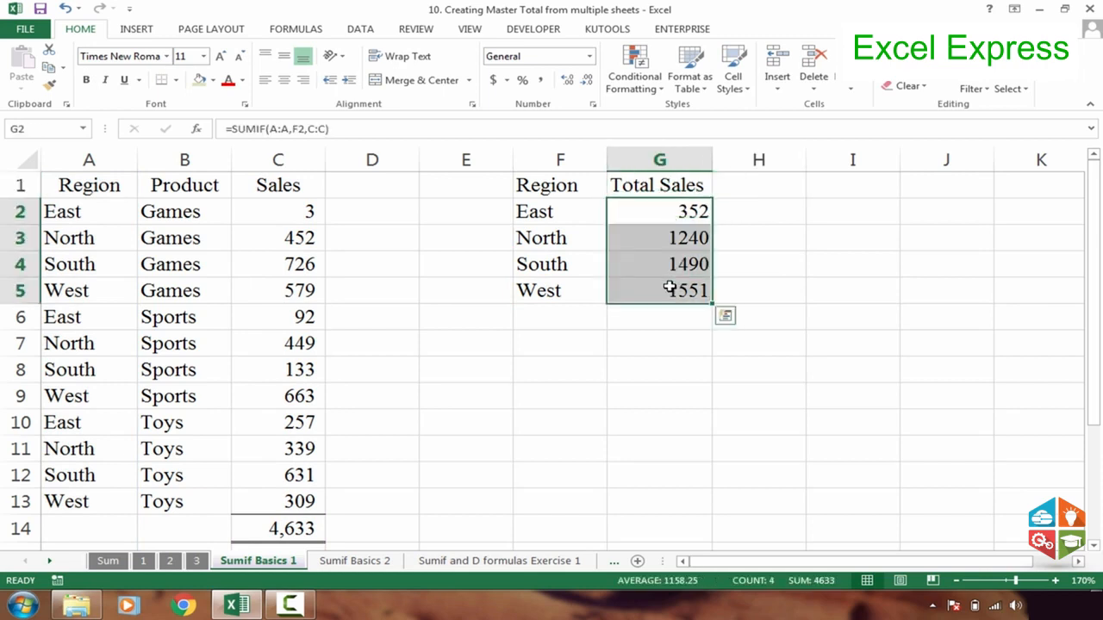
key("Delete")
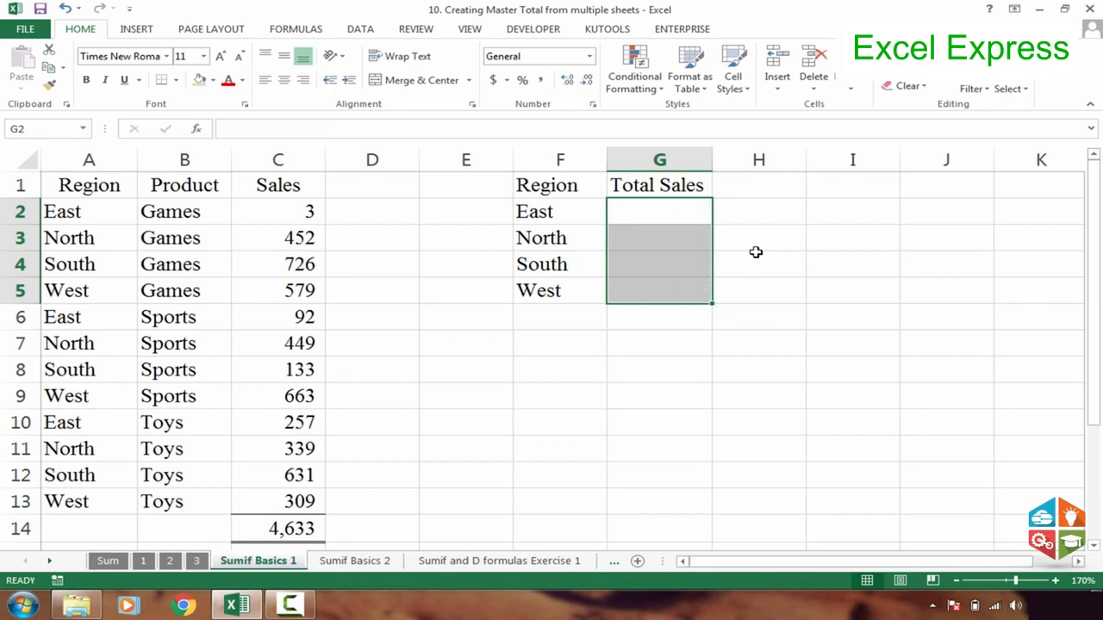
Enter a SUMIF formula in G2 with range A:A, criteria F2 and sum range C:C
left_click(643, 204)
type("=sumi")
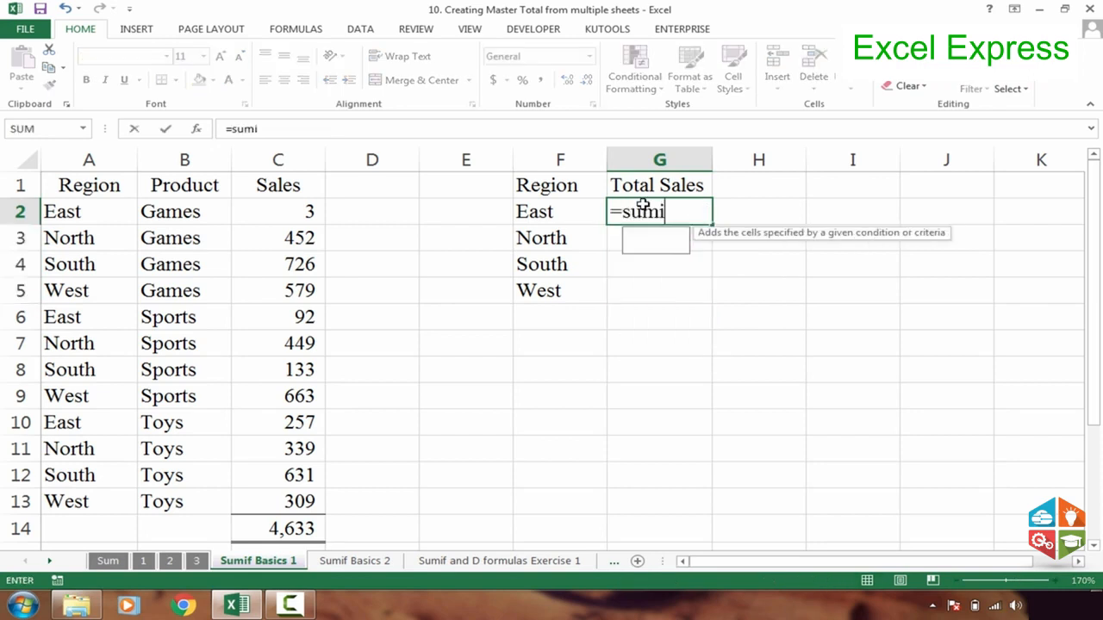
key("Tab")
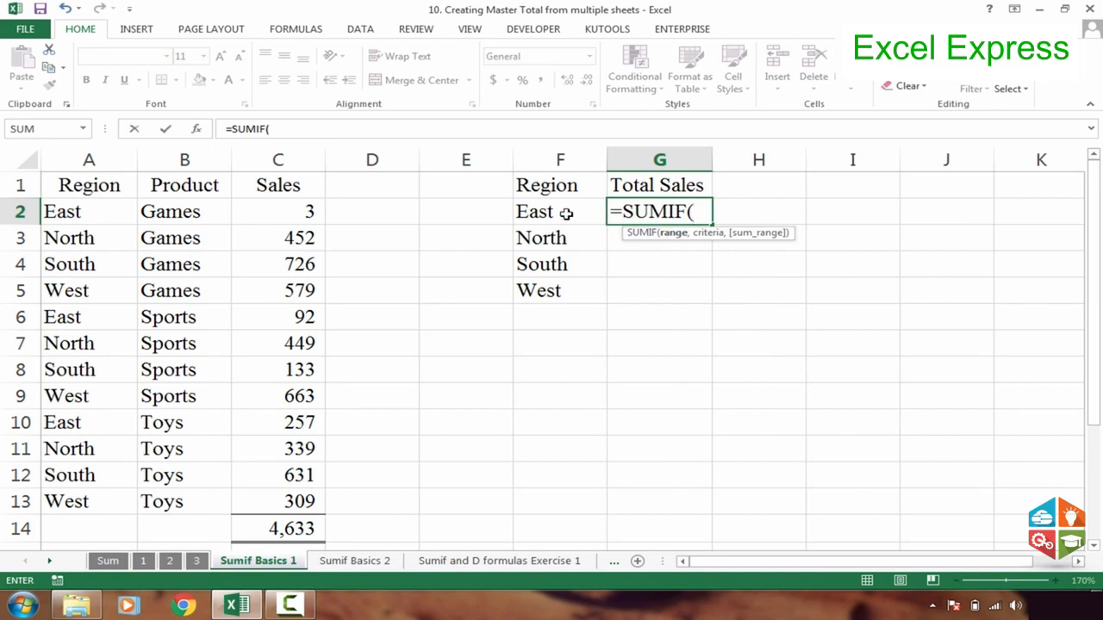
left_click(119, 162)
type(",")
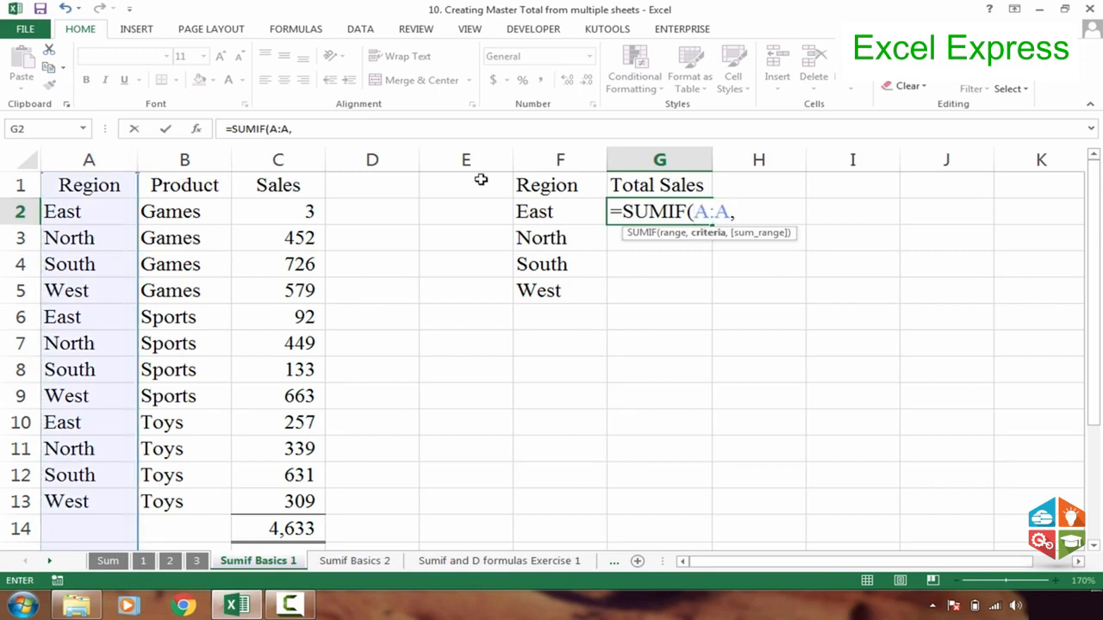
left_click(560, 213)
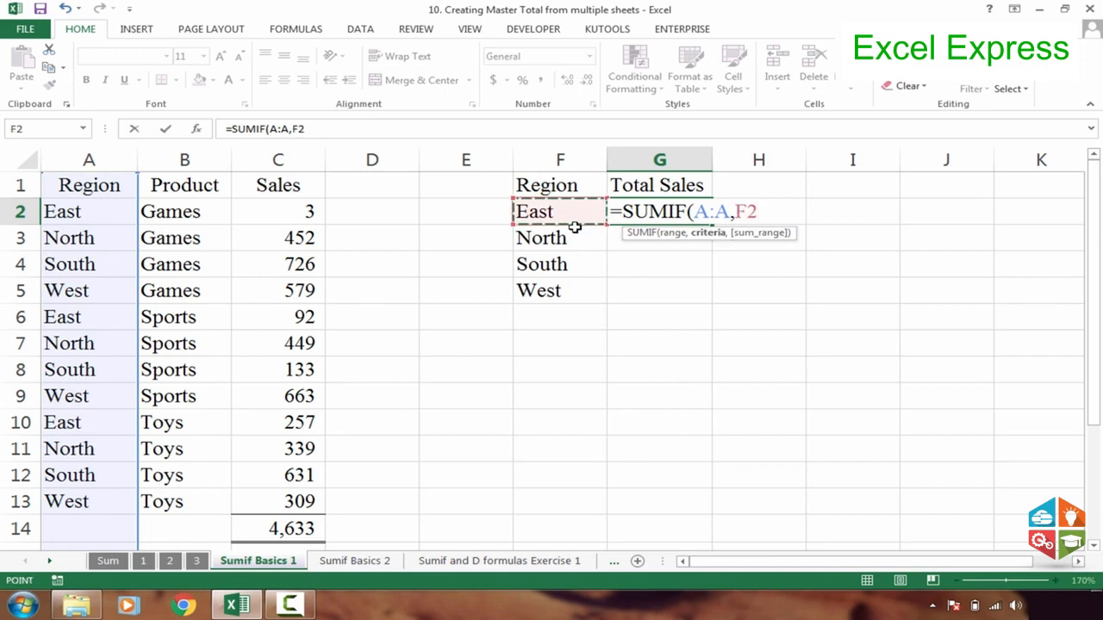
type(",")
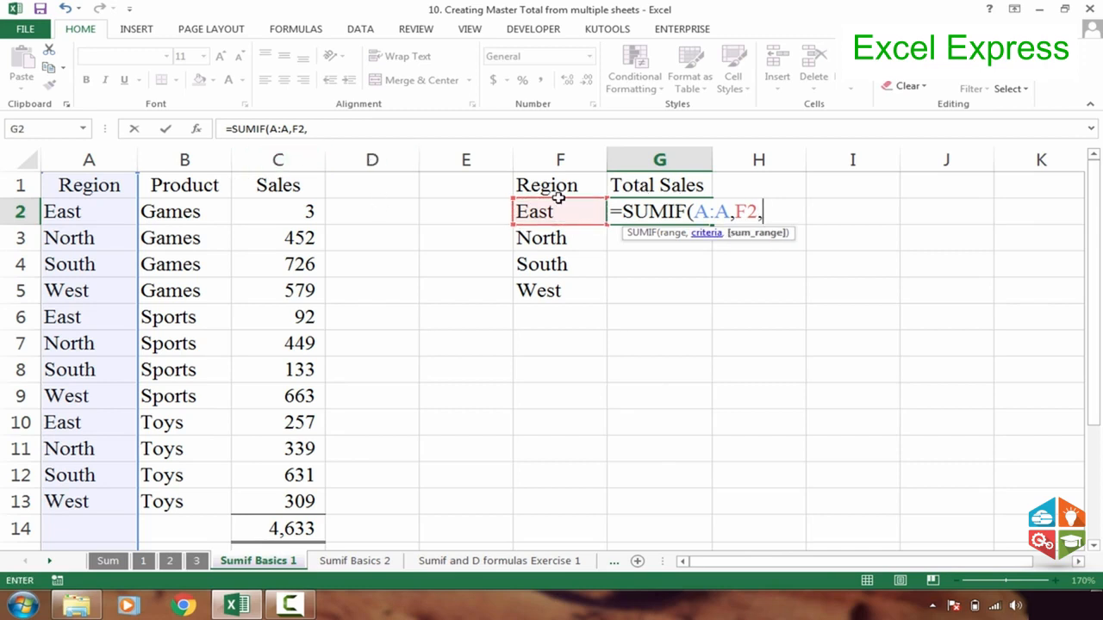
left_click(278, 159)
key("Return")
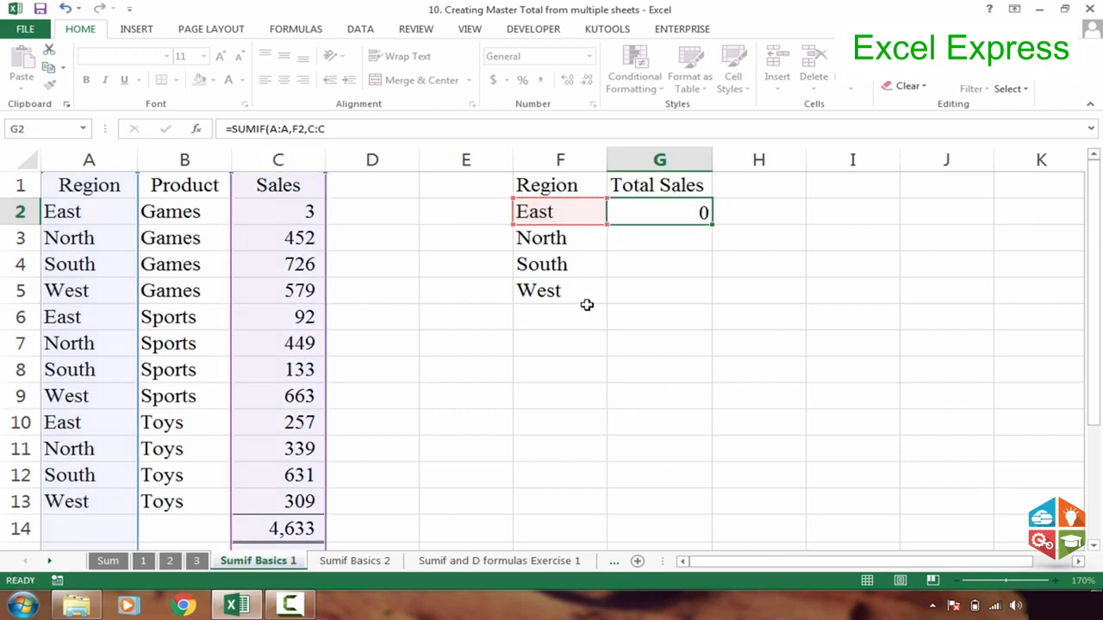
Copy the SUMIF formula from G2 down to G5 for the North, South and West regions
left_click(702, 211)
left_click_drag(712, 224, 719, 310)
left_click(666, 243)
Add a grand total in G6 with =SUM(G2:G5) and check the region formulas above it
left_click(665, 313)
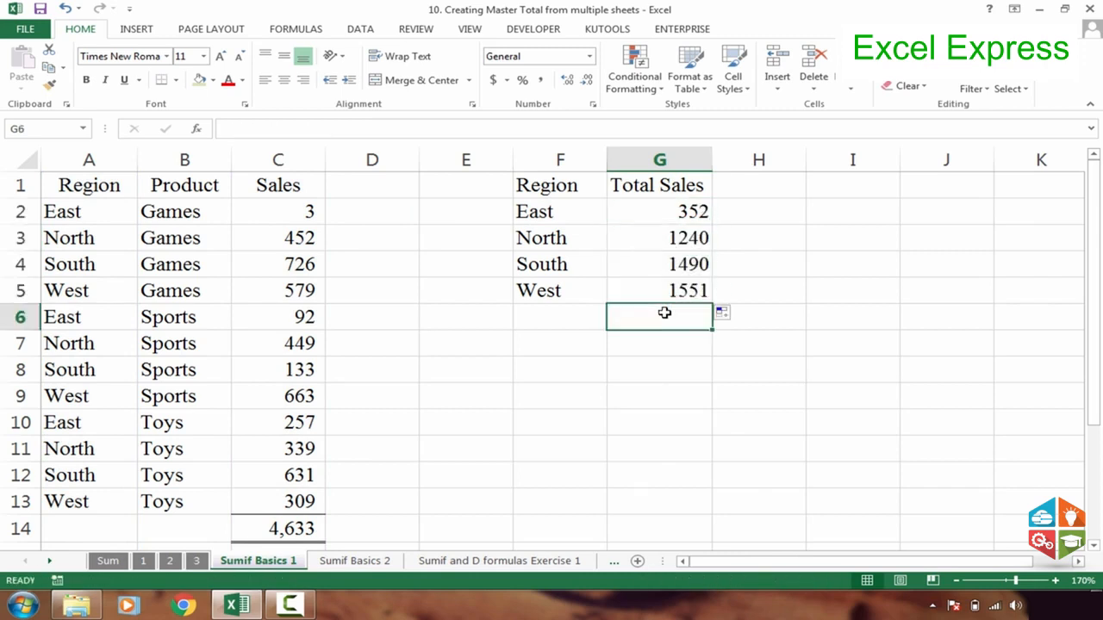
key("alt+equal")
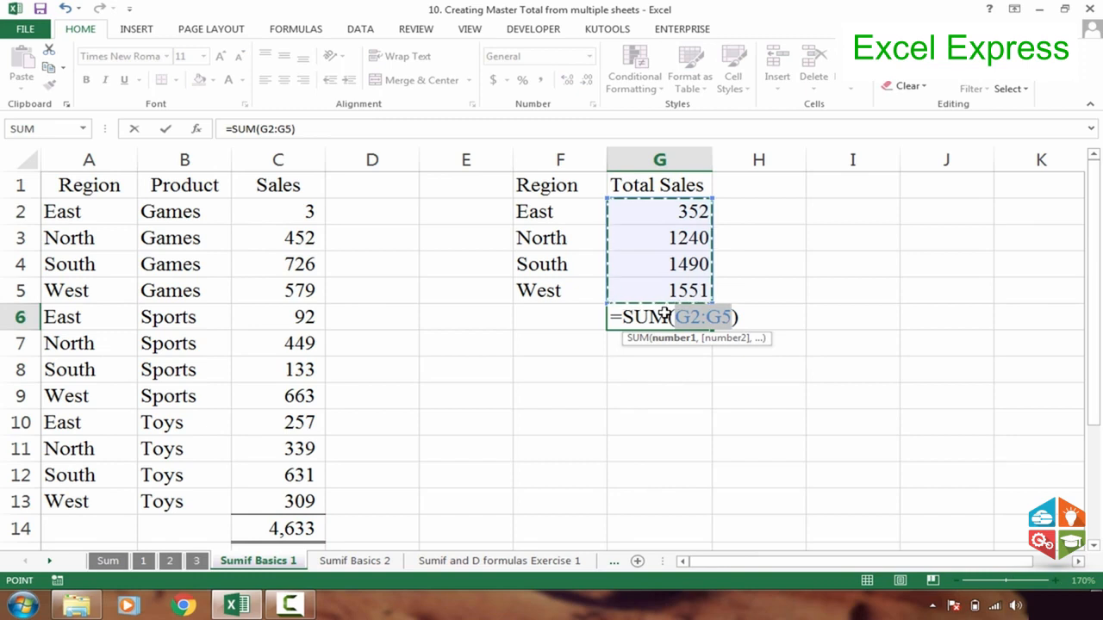
key("Return")
left_click(689, 264)
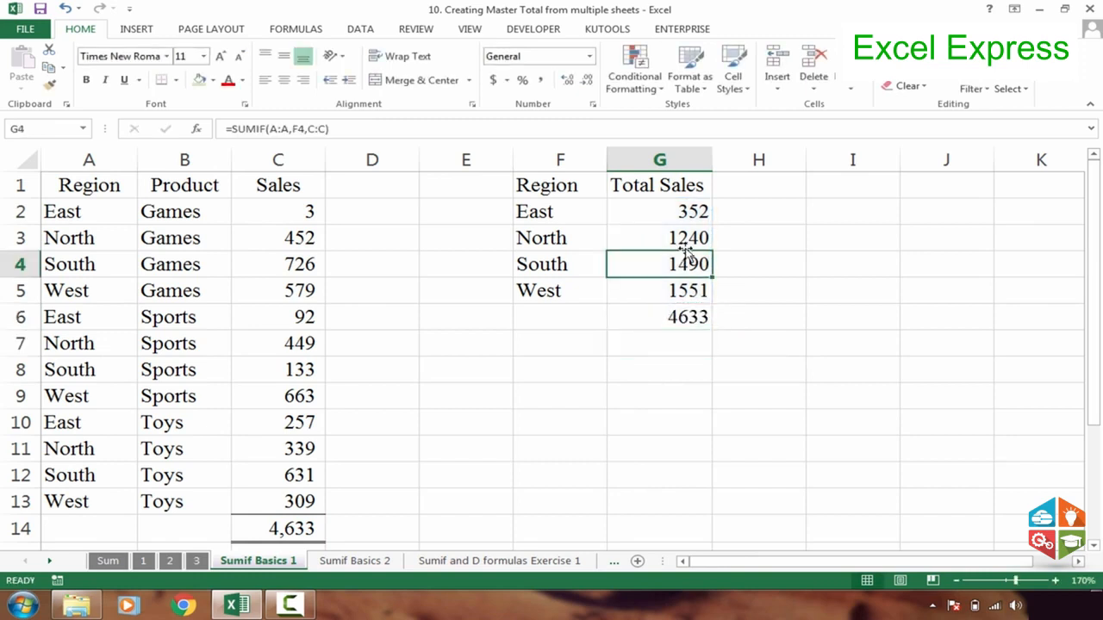
left_click(677, 216)
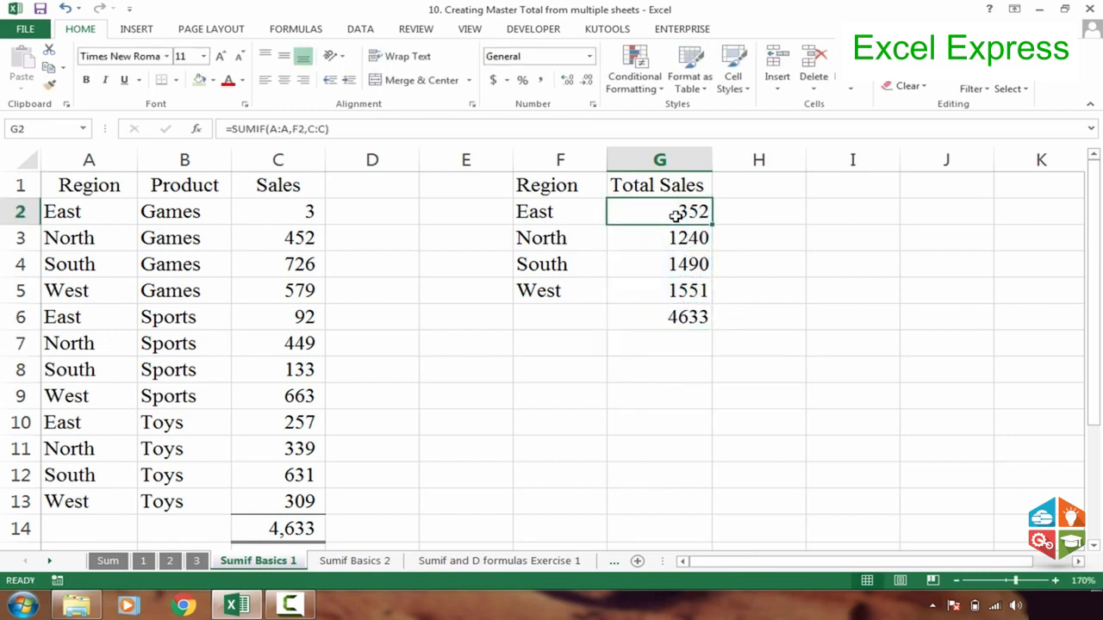